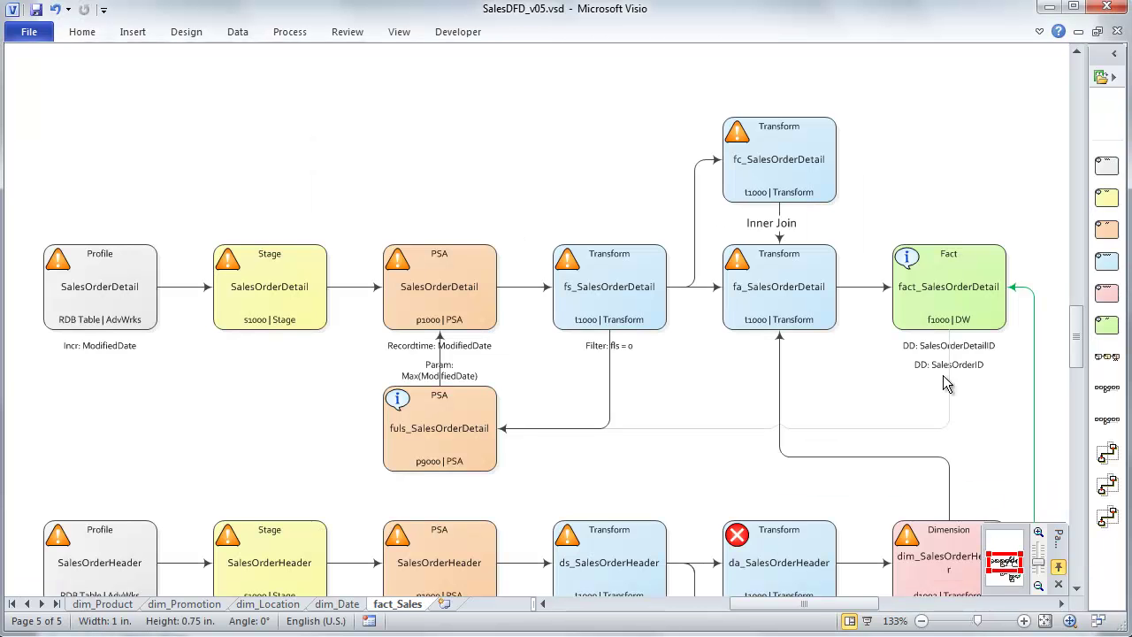
Step: Adjust the fact shapes in the diagram, then go to the LeapFrogBI Project List for SalesOrderDetail
{"action": "scroll", "coordinate": [1081, 338], "scroll_direction": "down", "scroll_amount": 2}
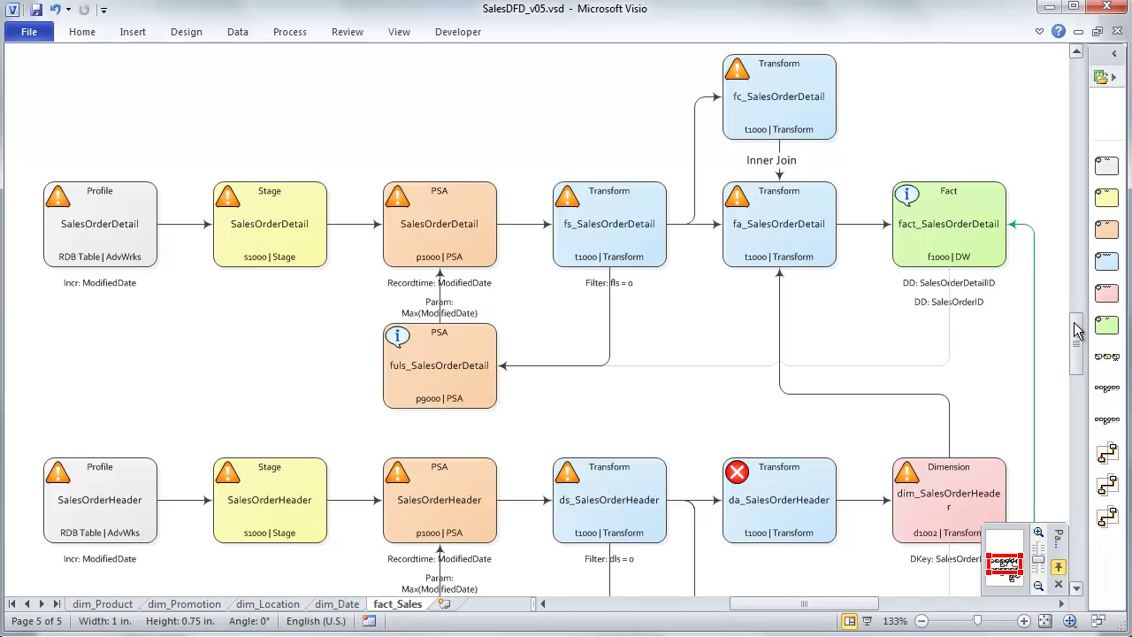
{"action": "left_click_drag", "start_coordinate": [1077, 325], "coordinate": [1077, 387]}
{"action": "left_click", "coordinate": [1017, 394]}
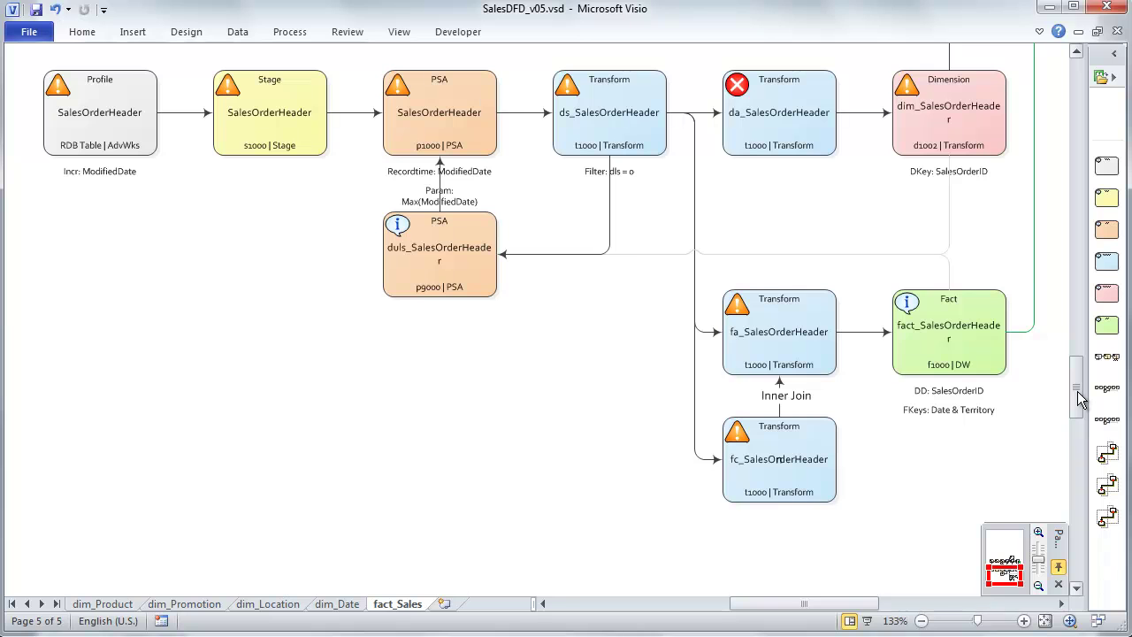
{"action": "left_click_drag", "start_coordinate": [1079, 398], "coordinate": [1079, 378]}
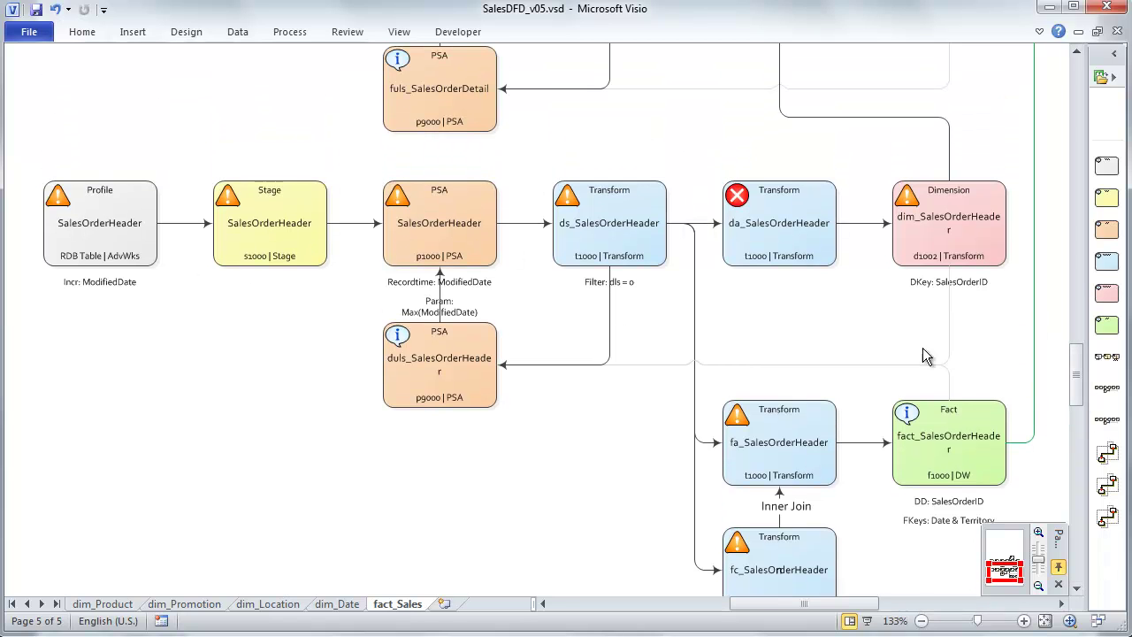
{"action": "left_click_drag", "start_coordinate": [1077, 392], "coordinate": [1081, 360]}
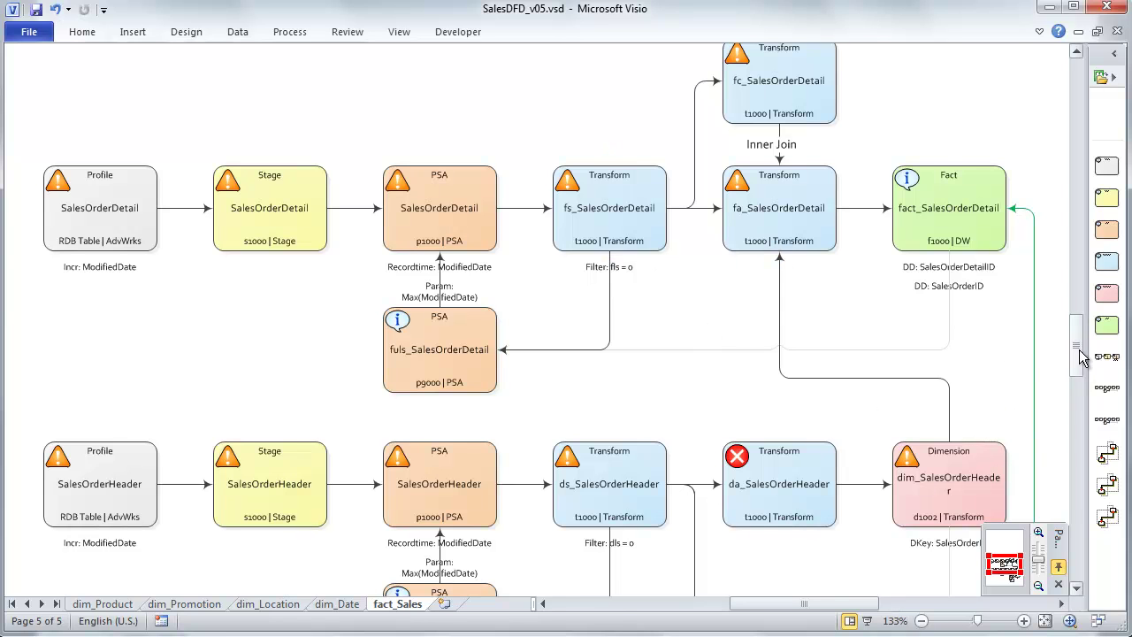
{"action": "scroll", "coordinate": [1081, 362], "scroll_direction": "down", "scroll_amount": 1}
{"action": "scroll", "coordinate": [1081, 362], "scroll_direction": "up", "scroll_amount": 1}
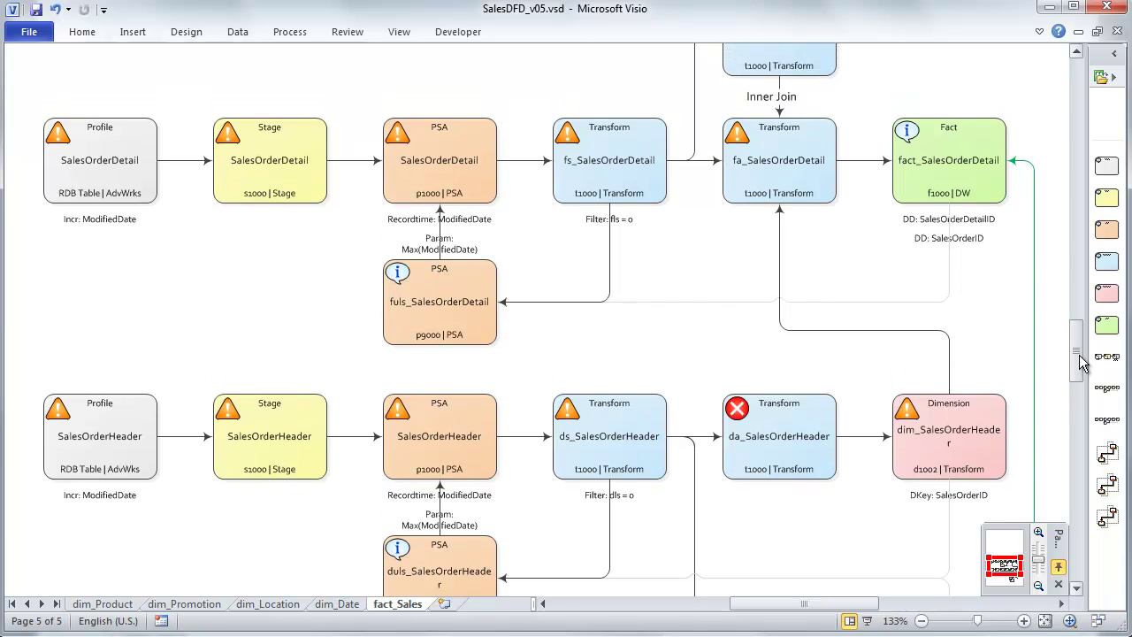
{"action": "scroll", "coordinate": [1081, 363], "scroll_direction": "up", "scroll_amount": 1}
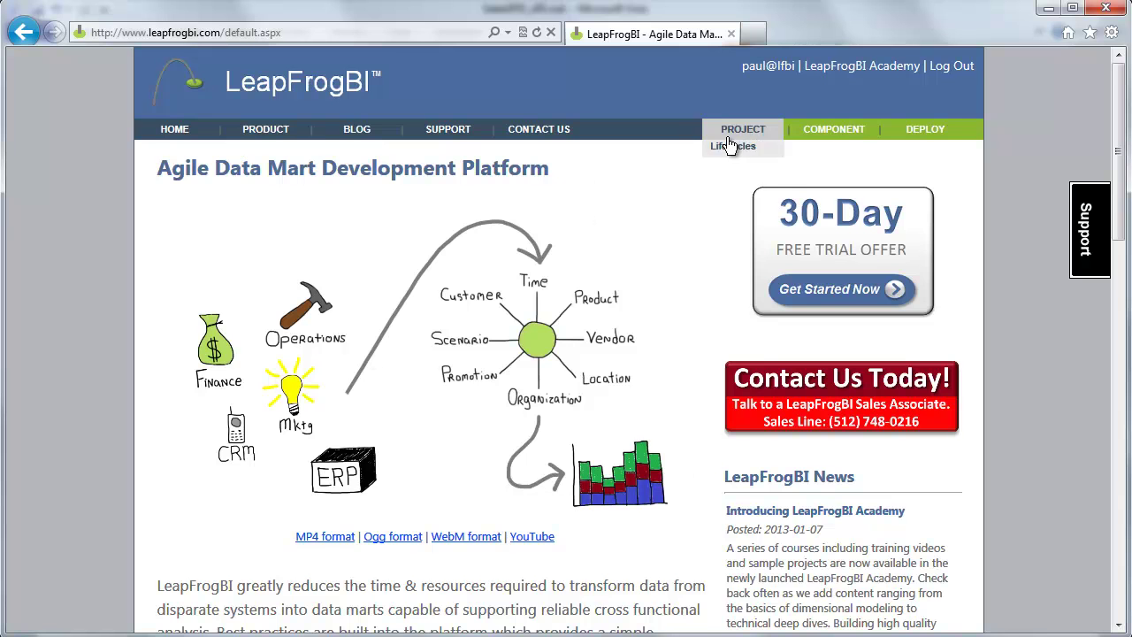
{"action": "left_click", "coordinate": [730, 147]}
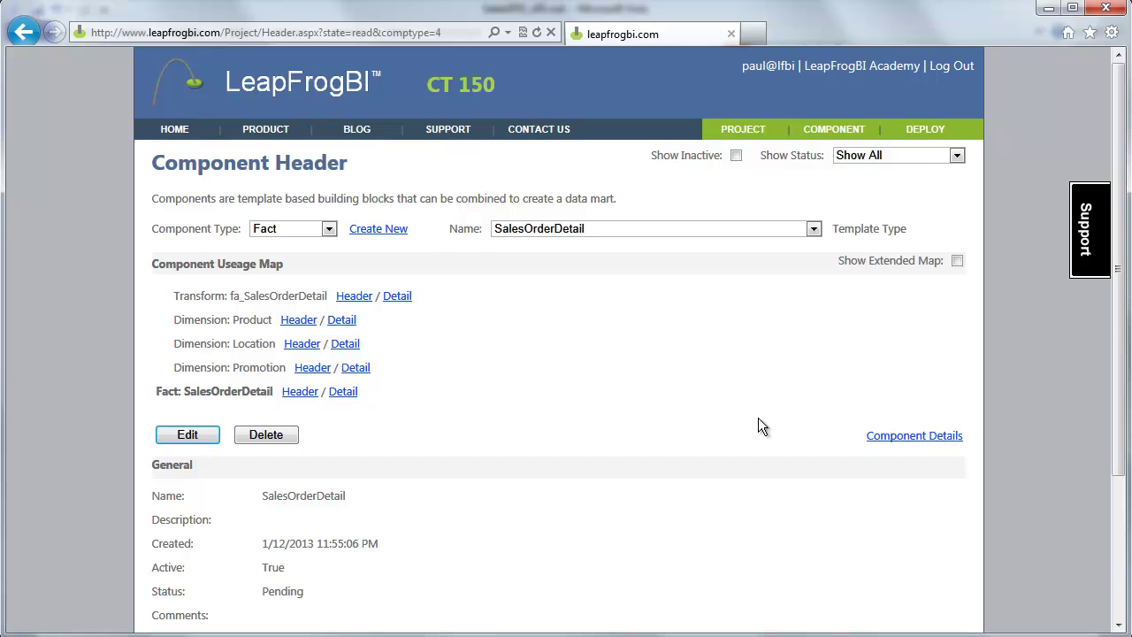
Step: Change the SalesOrderDetail component's Status to Complete and save with Update
{"action": "left_click", "coordinate": [205, 430]}
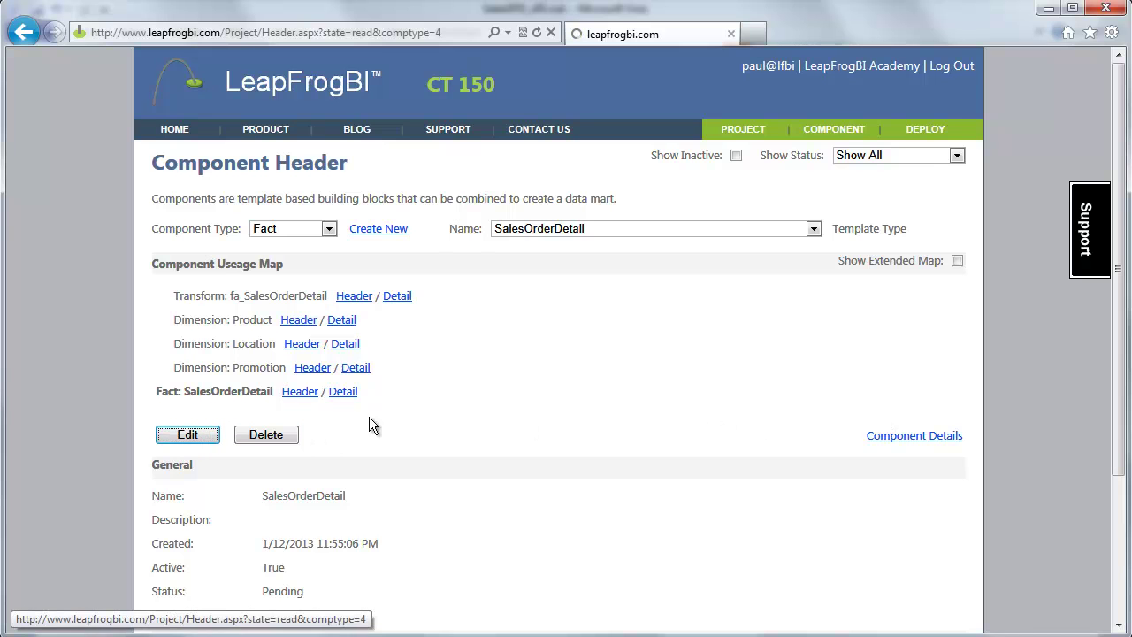
{"action": "left_click", "coordinate": [386, 403]}
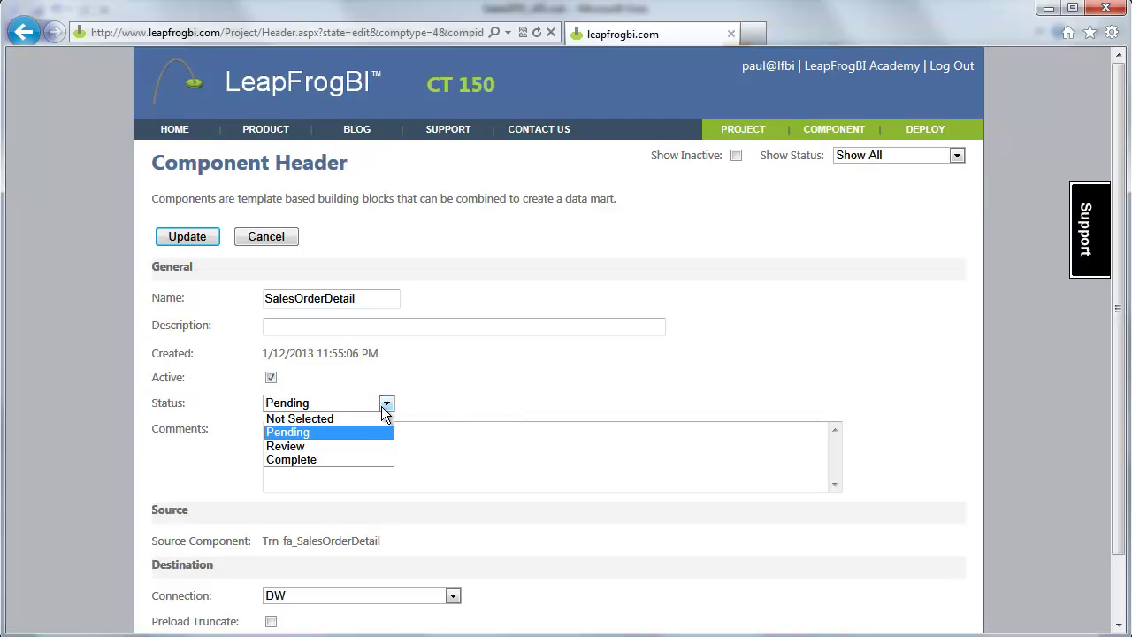
{"action": "left_click", "coordinate": [309, 459]}
{"action": "left_click", "coordinate": [452, 448]}
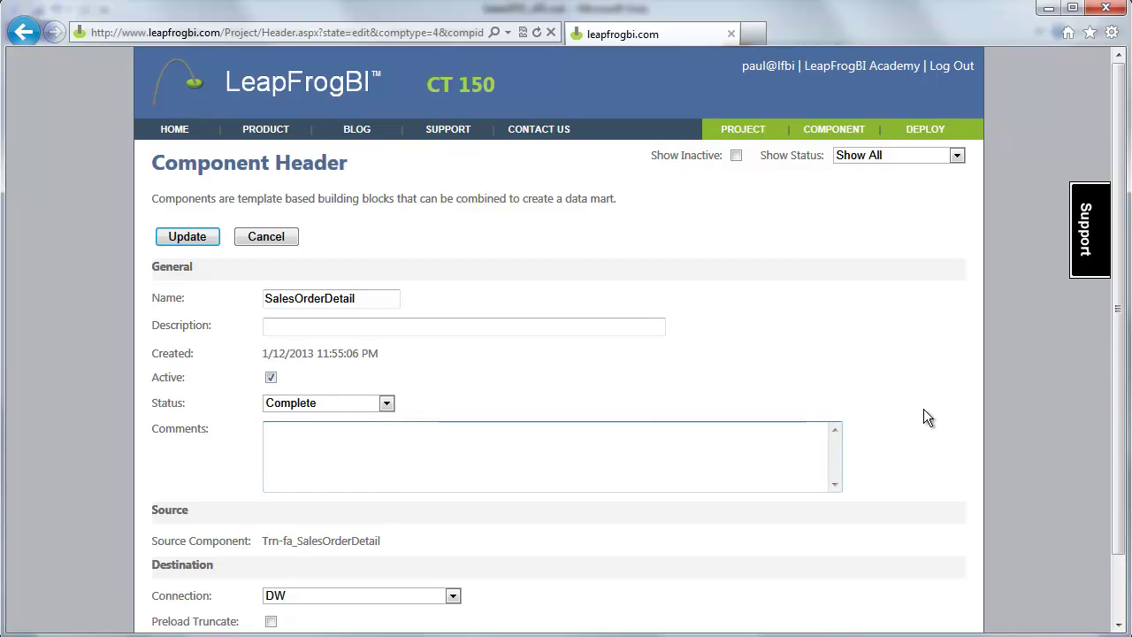
{"action": "scroll", "coordinate": [923, 408], "scroll_direction": "down", "scroll_amount": 2}
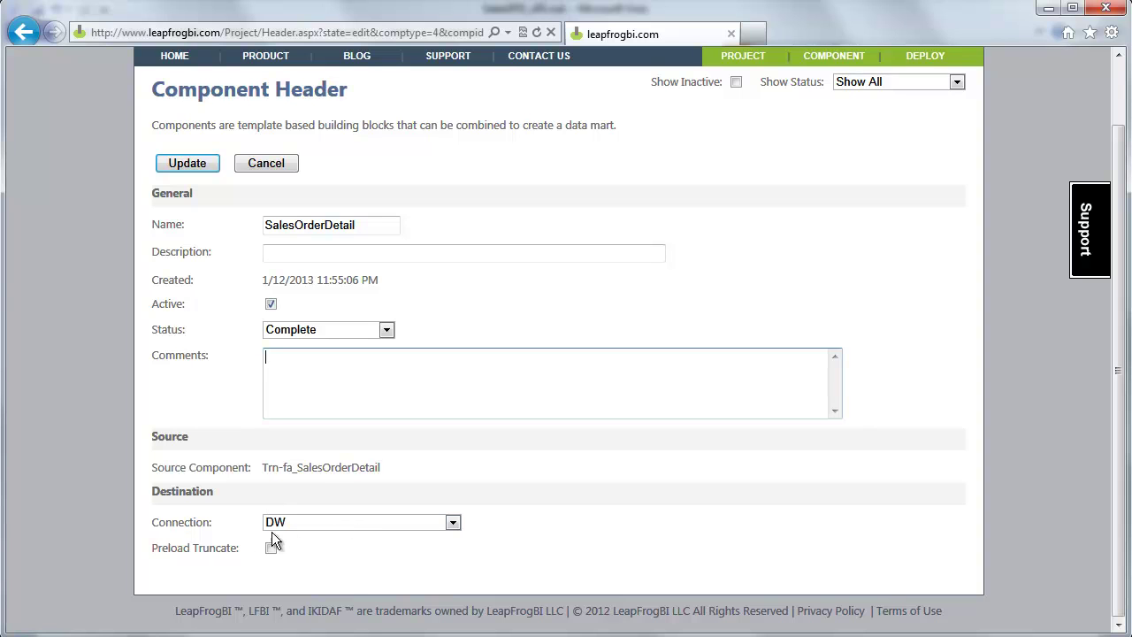
{"action": "left_click", "coordinate": [205, 167]}
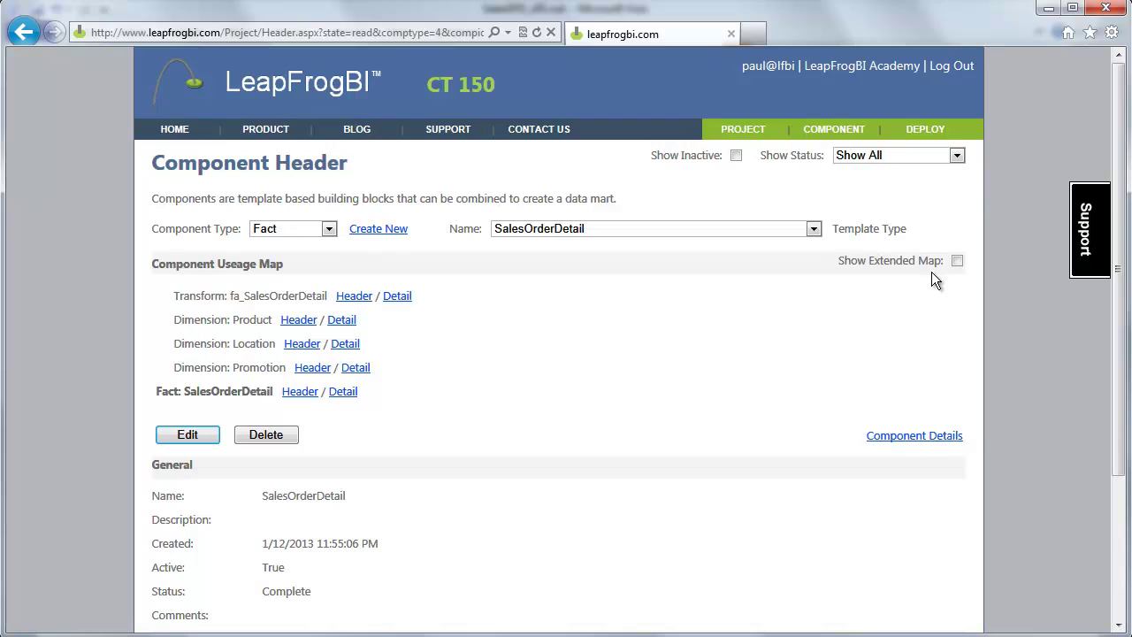
Step: Load FK_Product's settings from Component Details: left outer join to Dim-Product on joe_Product
{"action": "left_click", "coordinate": [911, 437]}
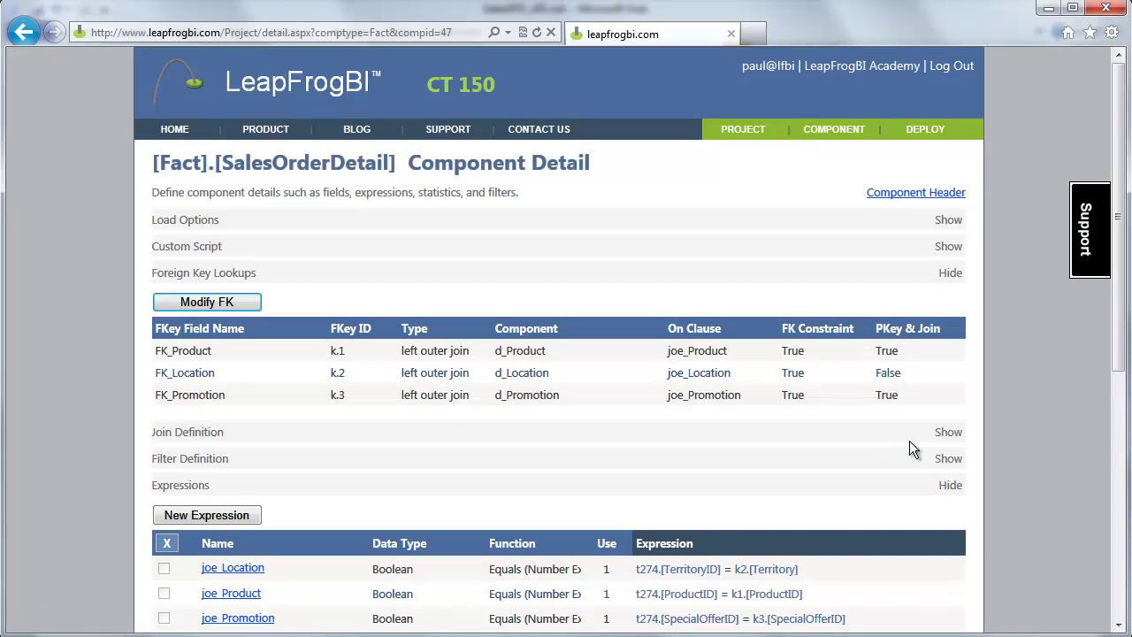
{"action": "scroll", "coordinate": [911, 449], "scroll_direction": "down", "scroll_amount": 3}
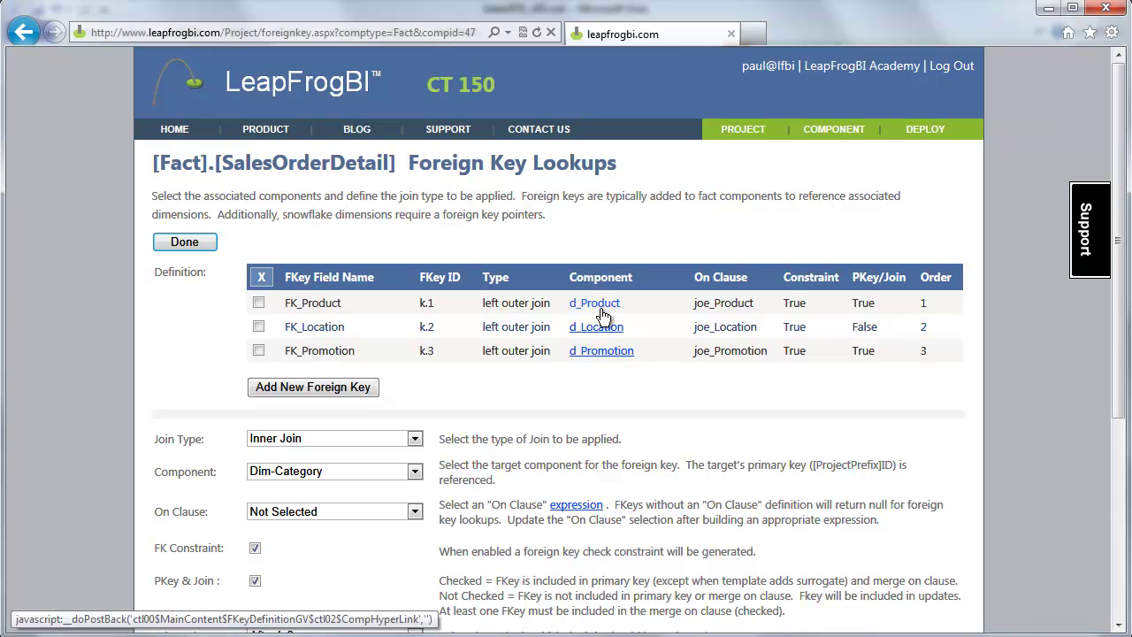
{"action": "left_click", "coordinate": [599, 308]}
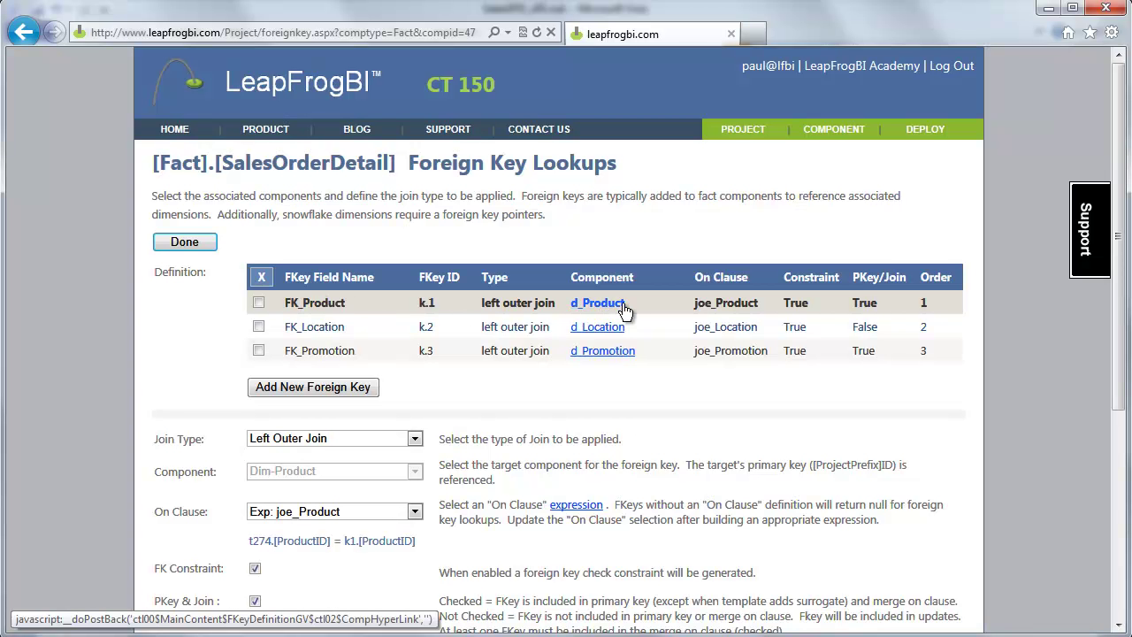
{"action": "scroll", "coordinate": [679, 430], "scroll_direction": "down", "scroll_amount": 5}
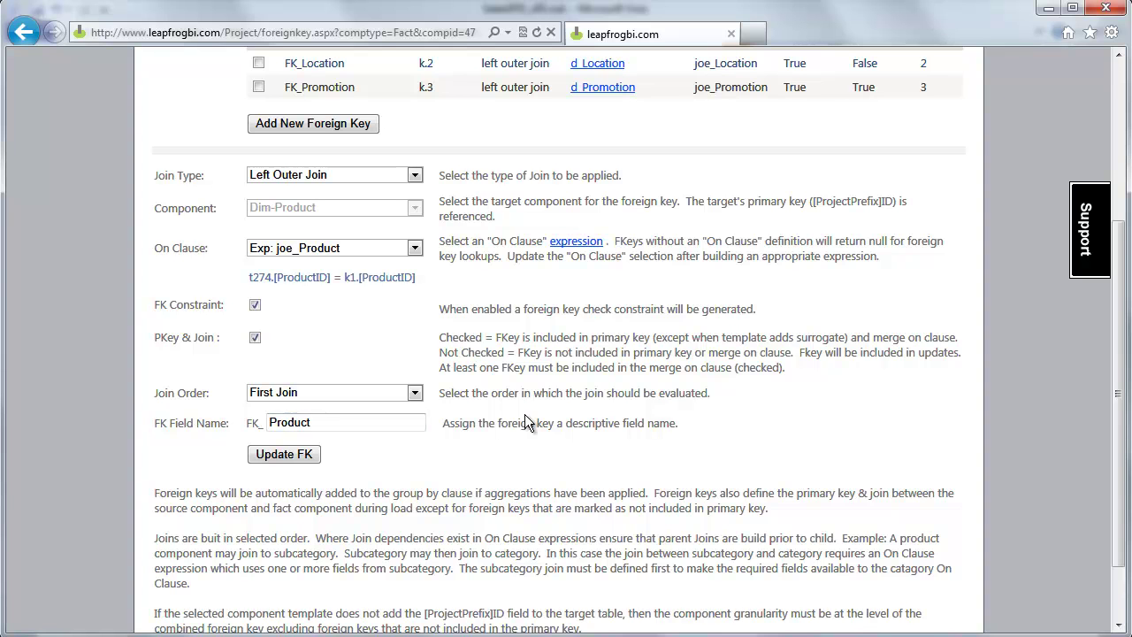
{"action": "scroll", "coordinate": [524, 414], "scroll_direction": "up", "scroll_amount": 1}
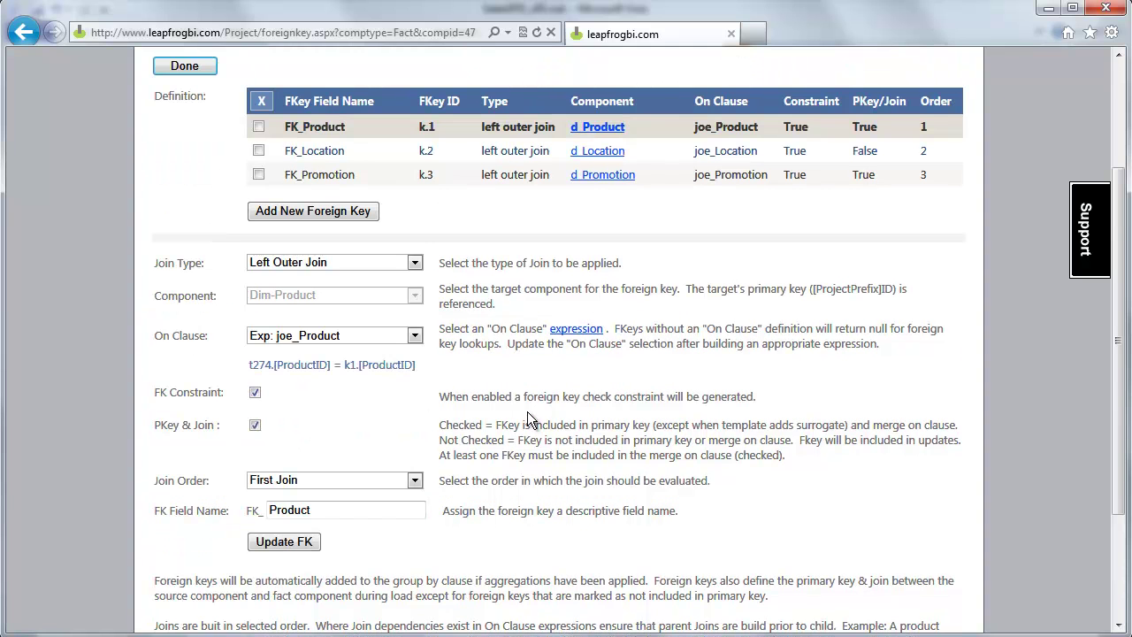
Step: Inspect the FK_Location and FK_Promotion foreign key settings in turn
{"action": "left_click", "coordinate": [609, 154]}
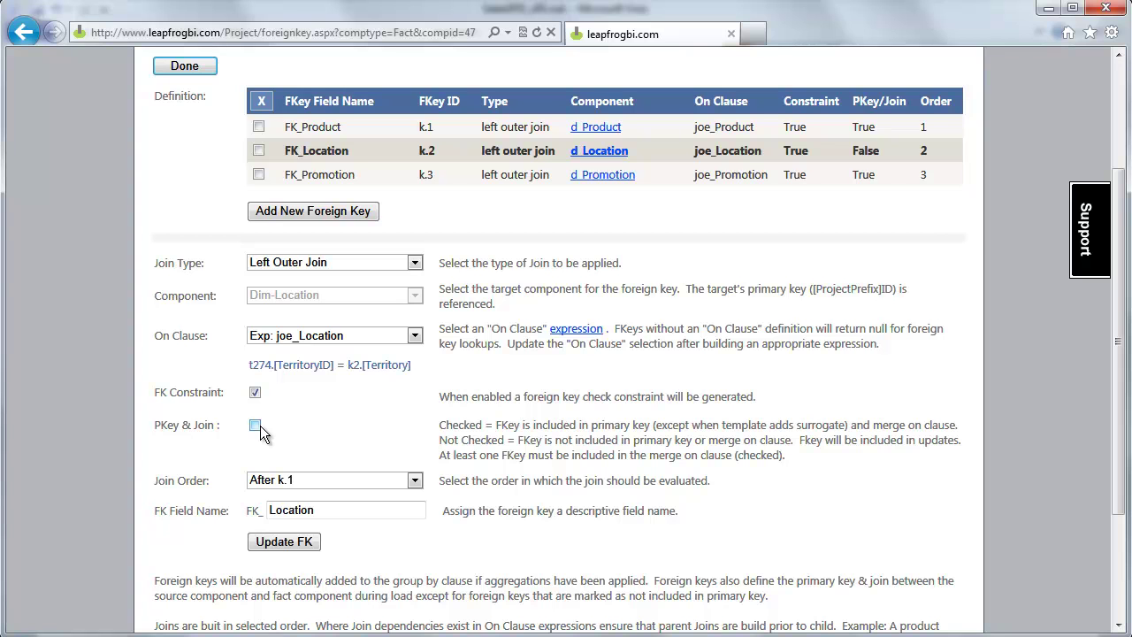
{"action": "left_click", "coordinate": [603, 174]}
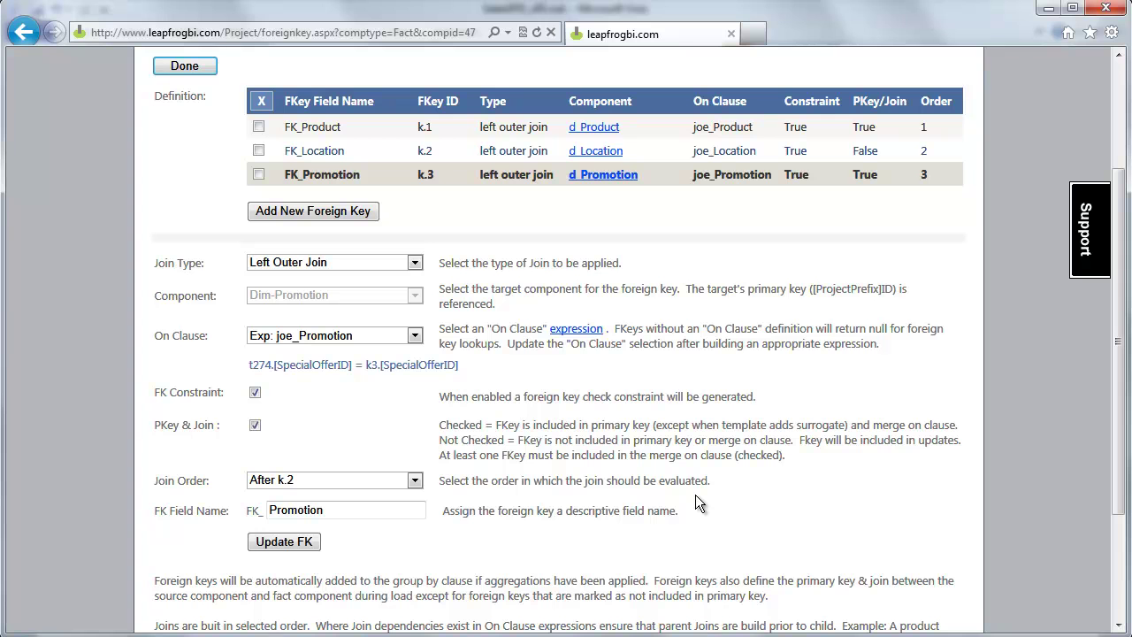
{"action": "scroll", "coordinate": [695, 502], "scroll_direction": "up", "scroll_amount": 3}
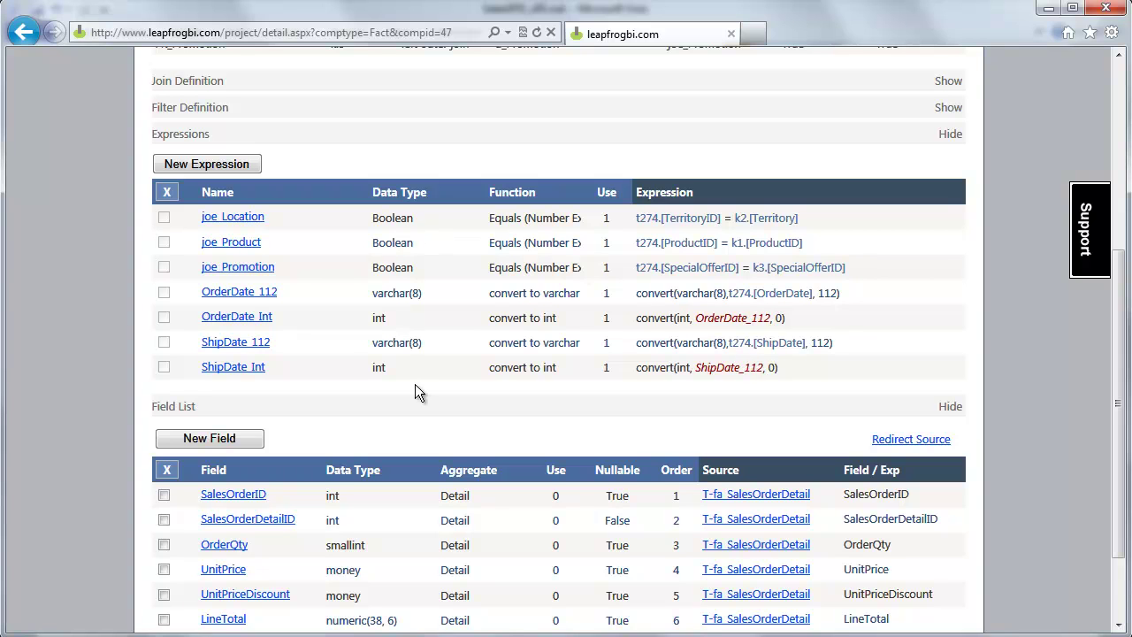
Step: Open the SalesOrderDetailID field definition and confirm Nullable stays False
{"action": "scroll", "coordinate": [412, 385], "scroll_direction": "down", "scroll_amount": 3}
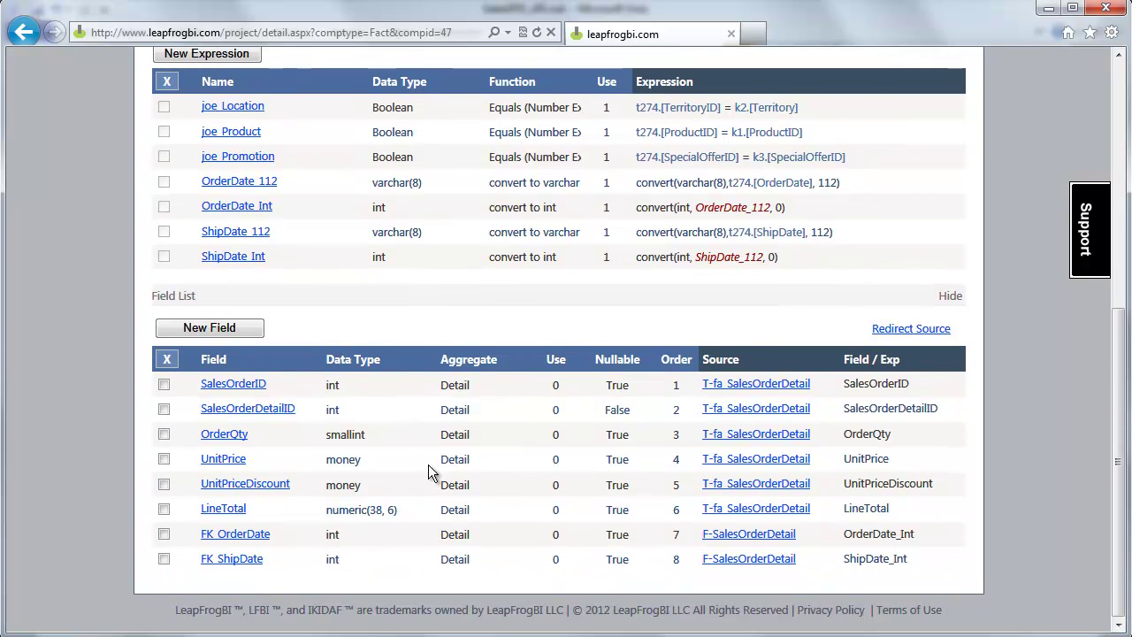
{"action": "left_click", "coordinate": [237, 412]}
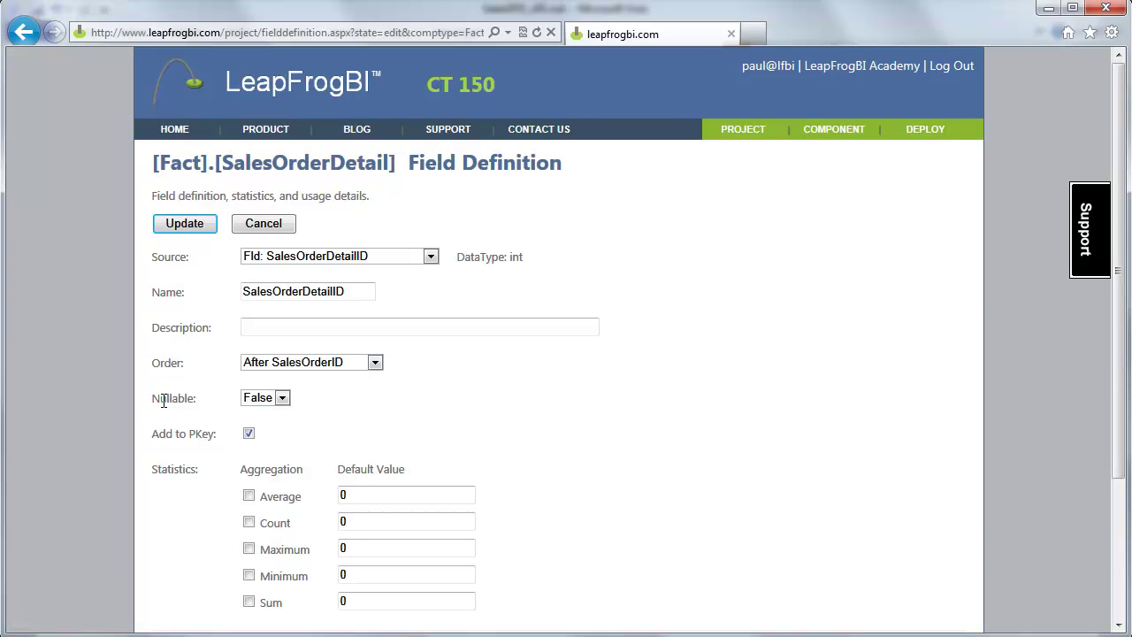
{"action": "left_click", "coordinate": [281, 399]}
{"action": "left_click", "coordinate": [281, 403]}
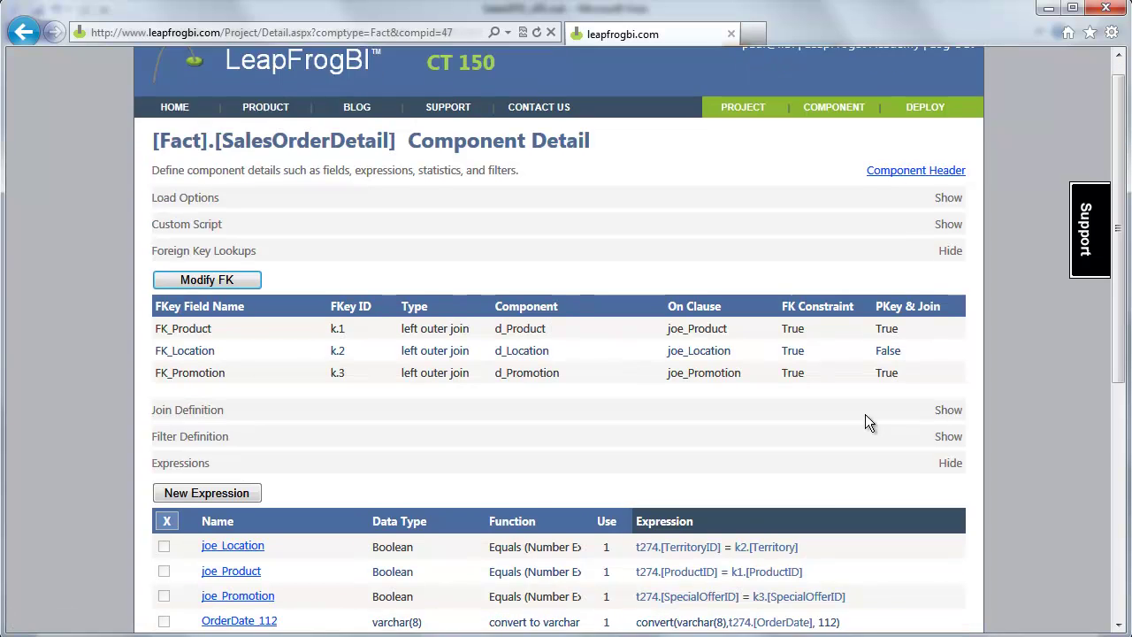
{"action": "scroll", "coordinate": [865, 414], "scroll_direction": "down", "scroll_amount": 5}
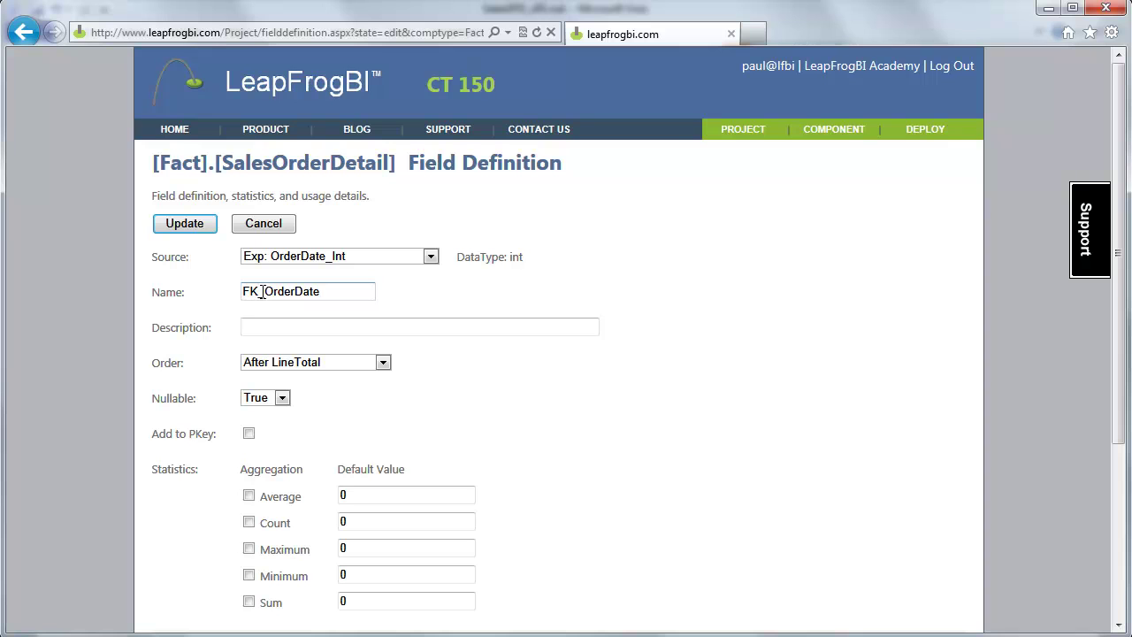
Step: Highlight the FK_ prefix and the ShipDate_112 conversion expressions, then return to the Component Header
{"action": "left_click_drag", "start_coordinate": [264, 293], "coordinate": [240, 293]}
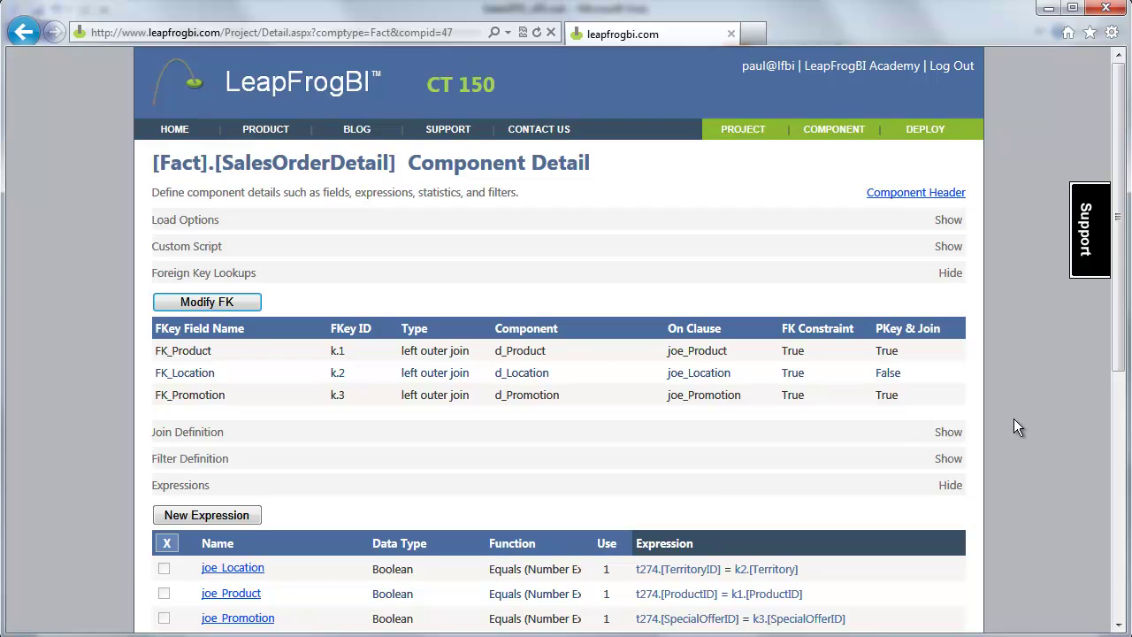
{"action": "scroll", "coordinate": [1013, 420], "scroll_direction": "down", "scroll_amount": 4}
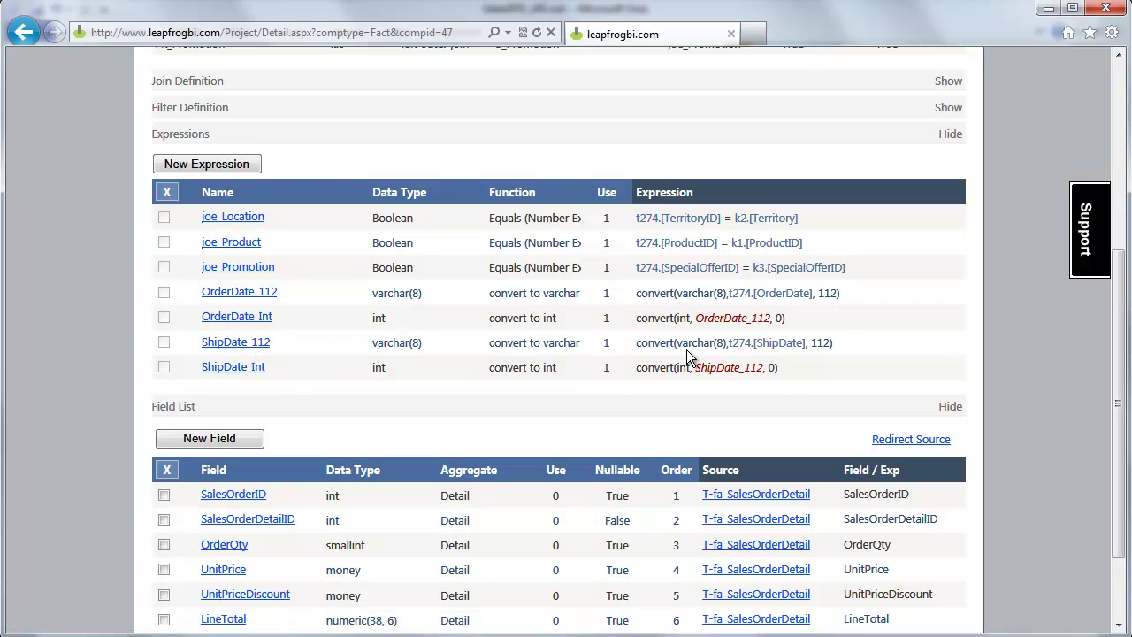
{"action": "double_click", "coordinate": [826, 345]}
{"action": "left_click_drag", "start_coordinate": [648, 368], "coordinate": [843, 356]}
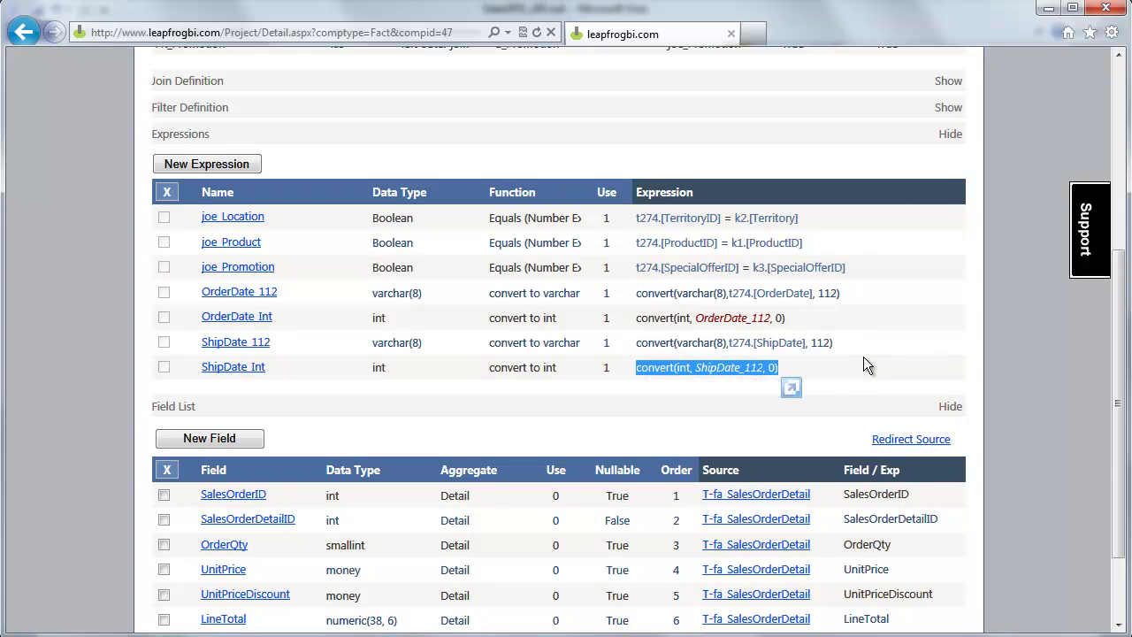
{"action": "scroll", "coordinate": [863, 356], "scroll_direction": "down", "scroll_amount": 2}
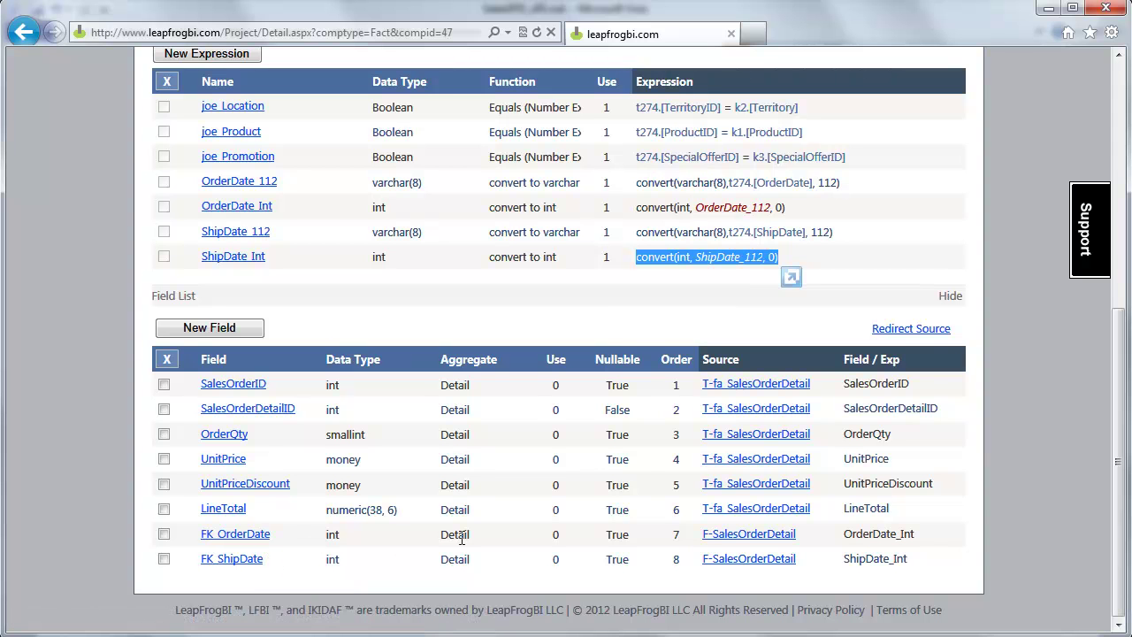
{"action": "scroll", "coordinate": [461, 538], "scroll_direction": "up", "scroll_amount": 5}
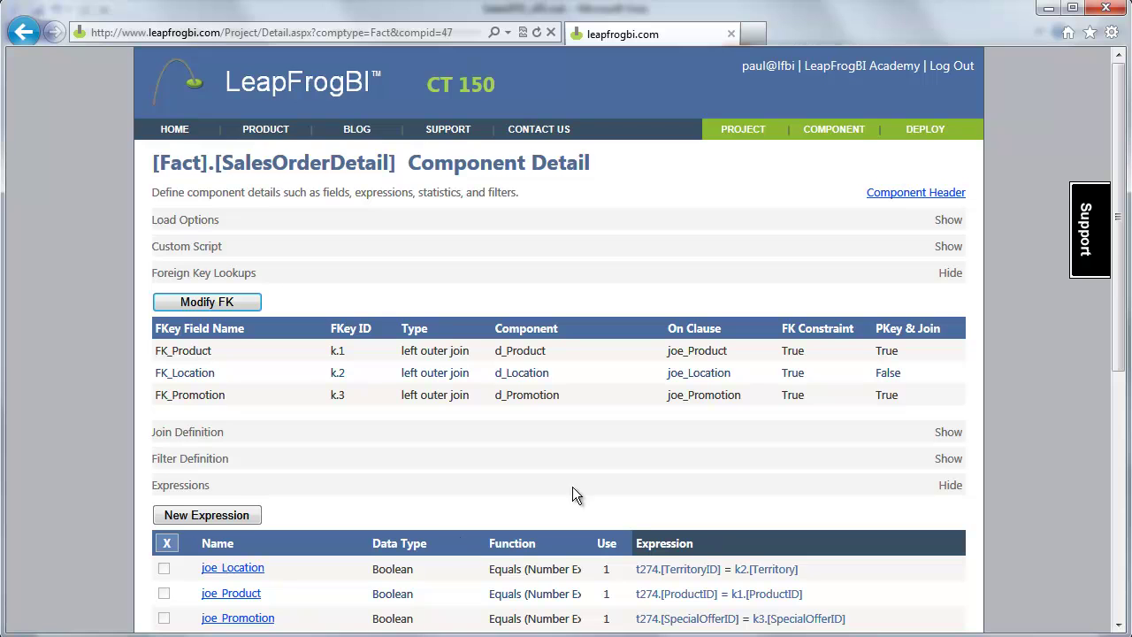
{"action": "left_click", "coordinate": [951, 194]}
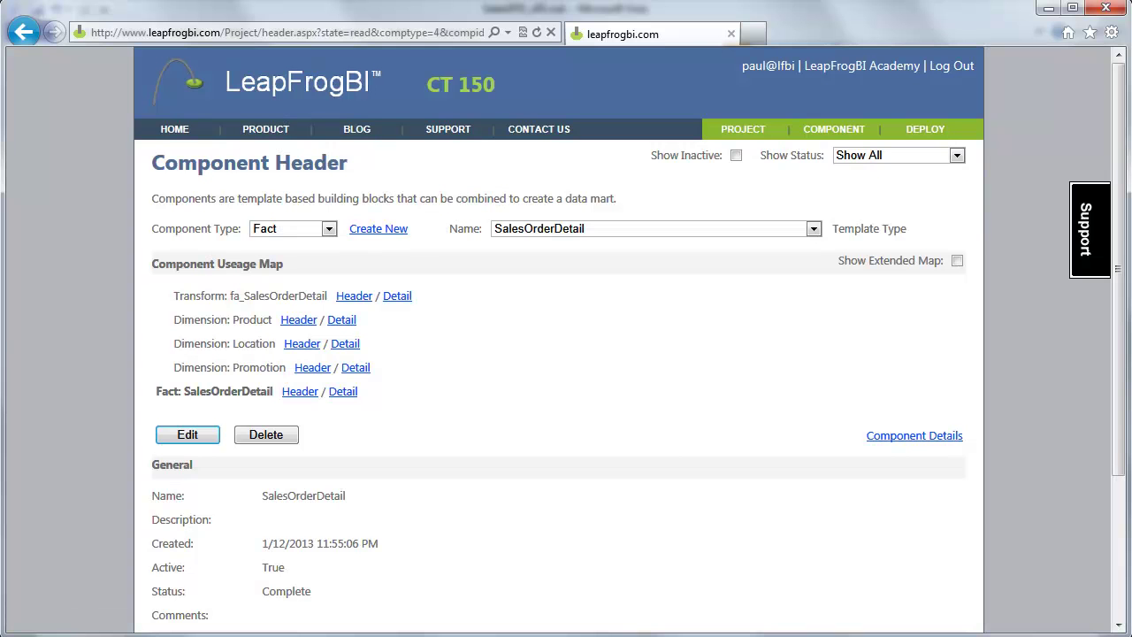
Step: In Visio, set the fact_SalesOrderDetail shape's Status data from Pending to Created
{"action": "key", "text": "alt+Tab"}
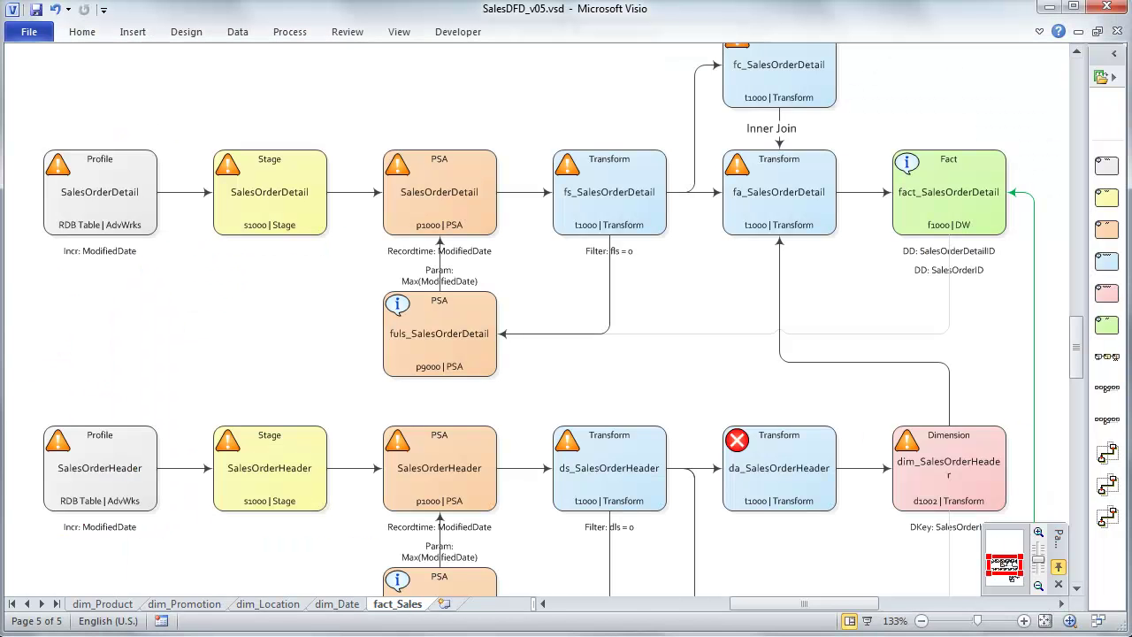
{"action": "left_click", "coordinate": [969, 212]}
{"action": "right_click", "coordinate": [949, 218]}
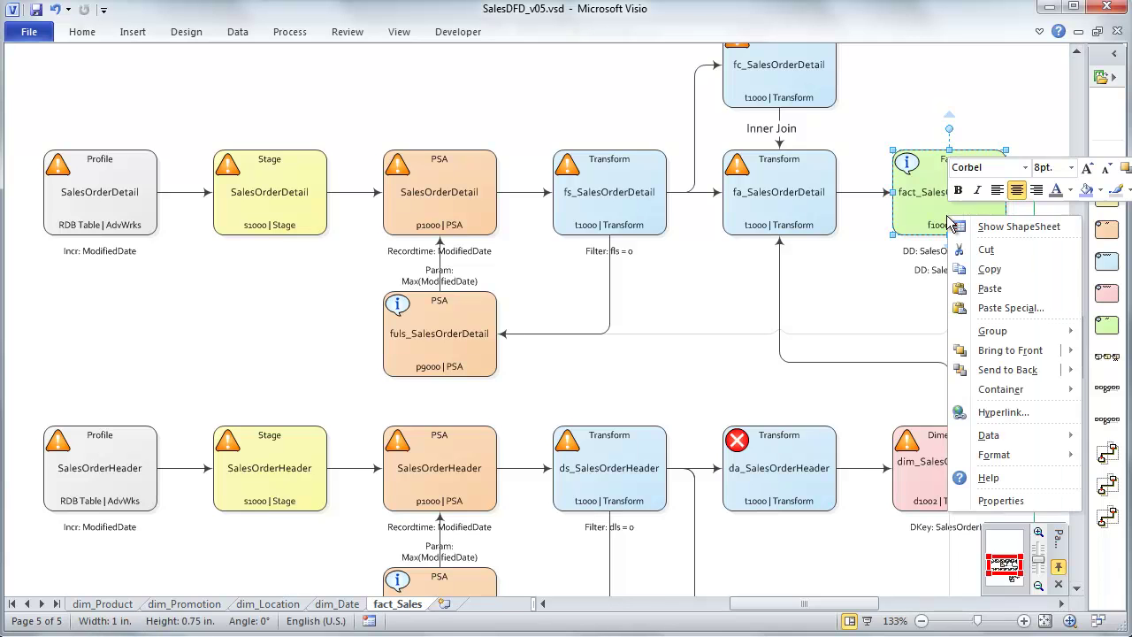
{"action": "mouse_move", "coordinate": [989, 447]}
{"action": "left_click", "coordinate": [1114, 440]}
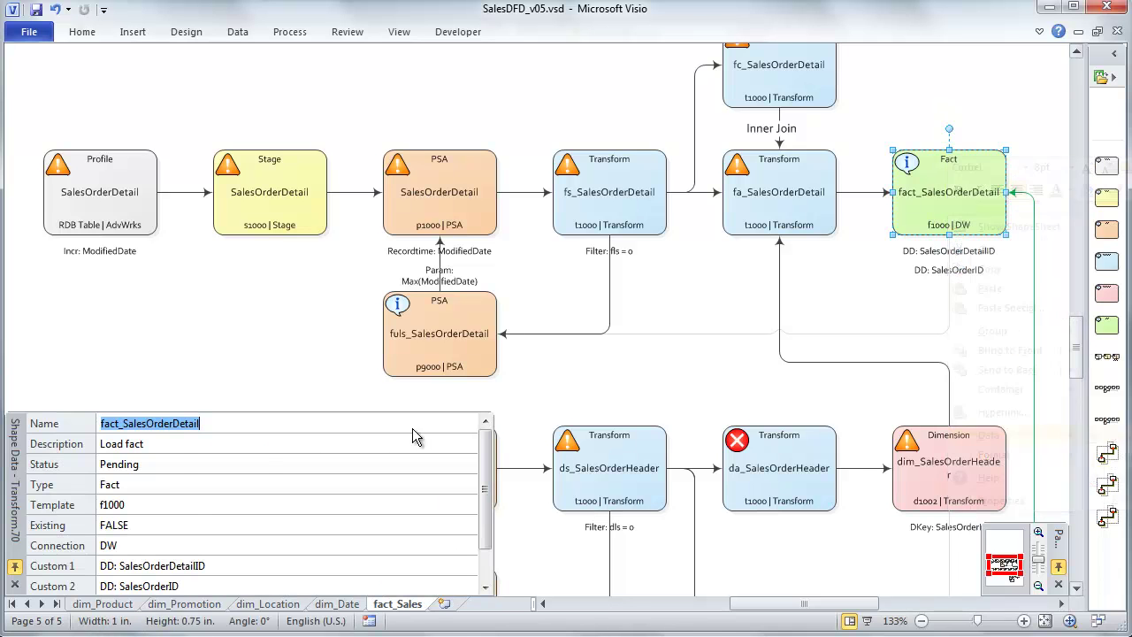
{"action": "left_click", "coordinate": [170, 467]}
{"action": "left_click", "coordinate": [170, 467]}
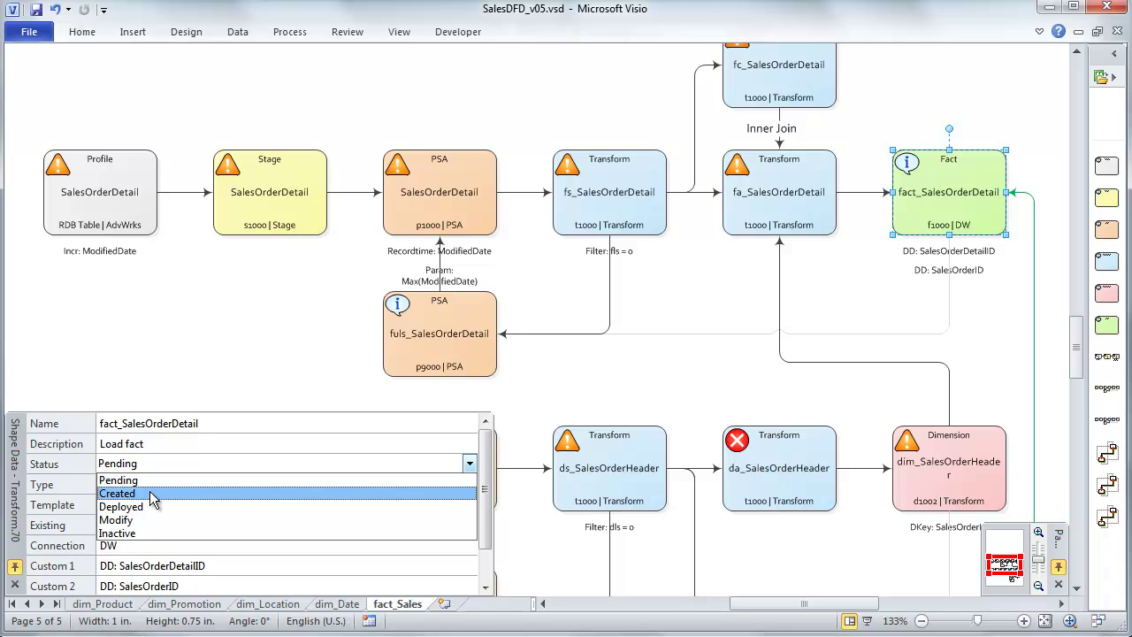
{"action": "left_click", "coordinate": [149, 492]}
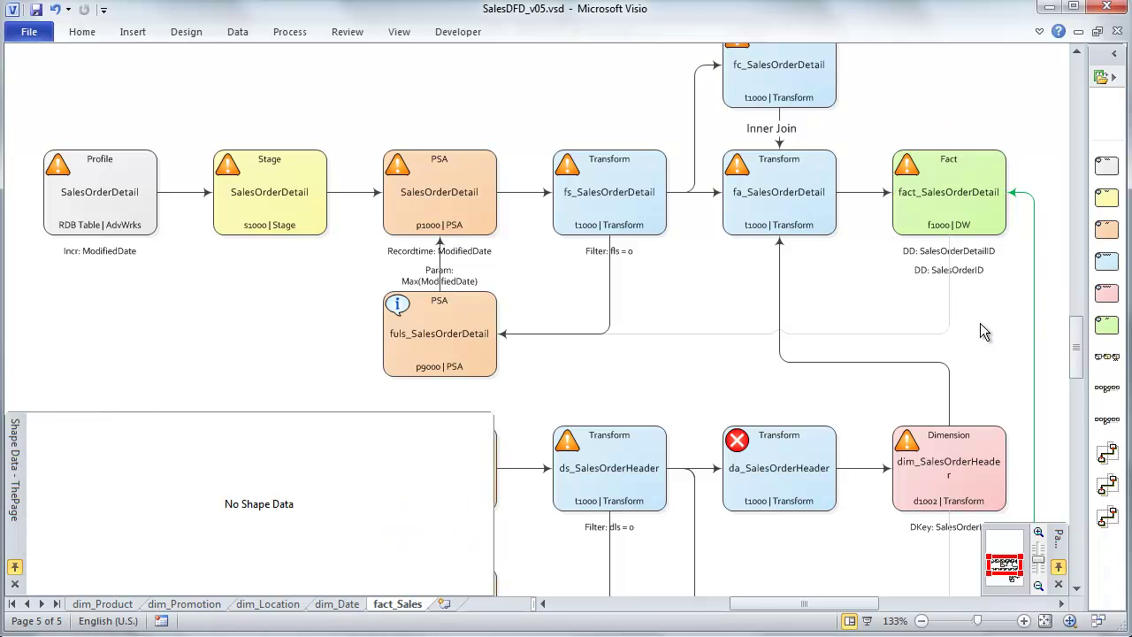
{"action": "scroll", "coordinate": [984, 332], "scroll_direction": "down", "scroll_amount": 4}
{"action": "left_click", "coordinate": [961, 348]}
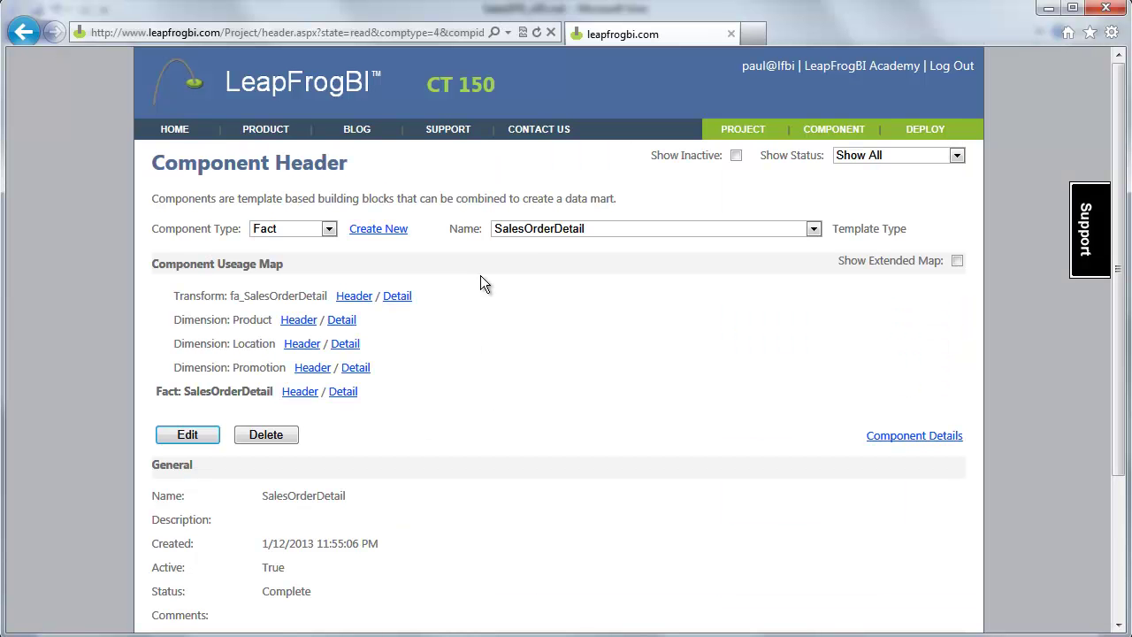
Step: Switch to the SalesOrderHeader component and review its destination connection DW and source name
{"action": "left_click", "coordinate": [524, 231]}
{"action": "left_click", "coordinate": [525, 256]}
{"action": "scroll", "coordinate": [522, 462], "scroll_direction": "down", "scroll_amount": 3}
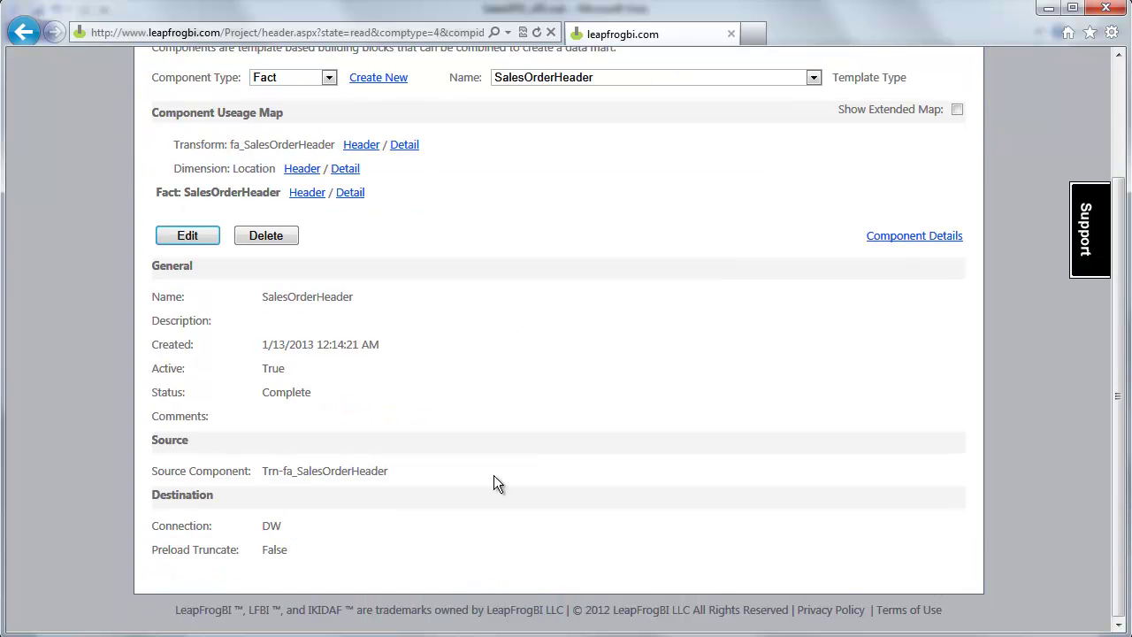
{"action": "left_click_drag", "start_coordinate": [152, 525], "coordinate": [322, 527]}
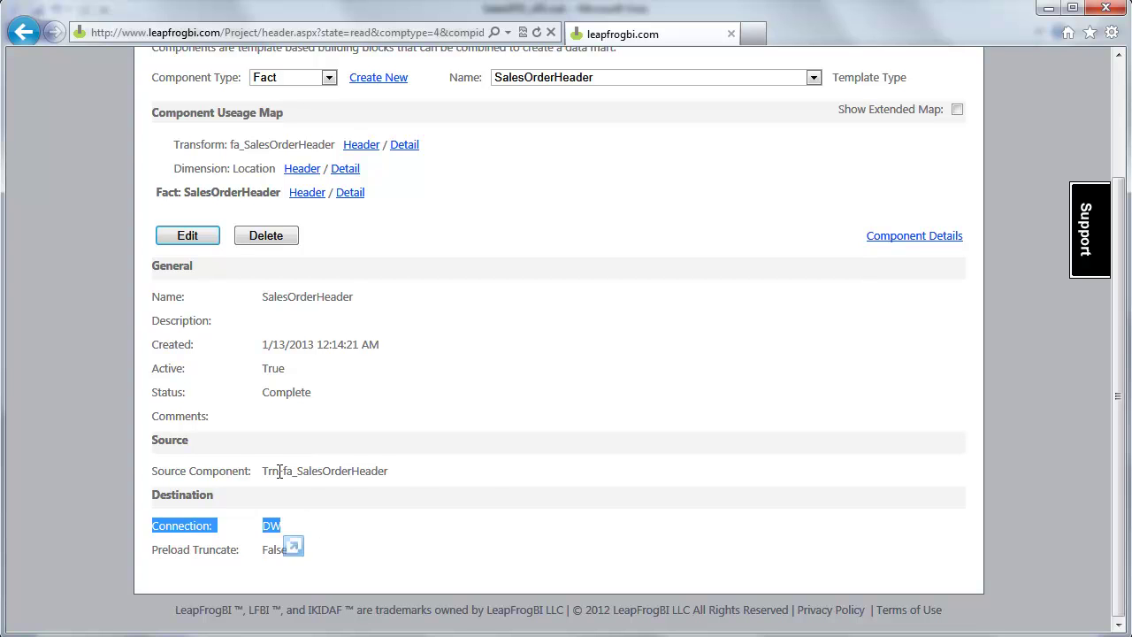
{"action": "left_click_drag", "start_coordinate": [276, 470], "coordinate": [487, 470]}
{"action": "left_click", "coordinate": [488, 472]}
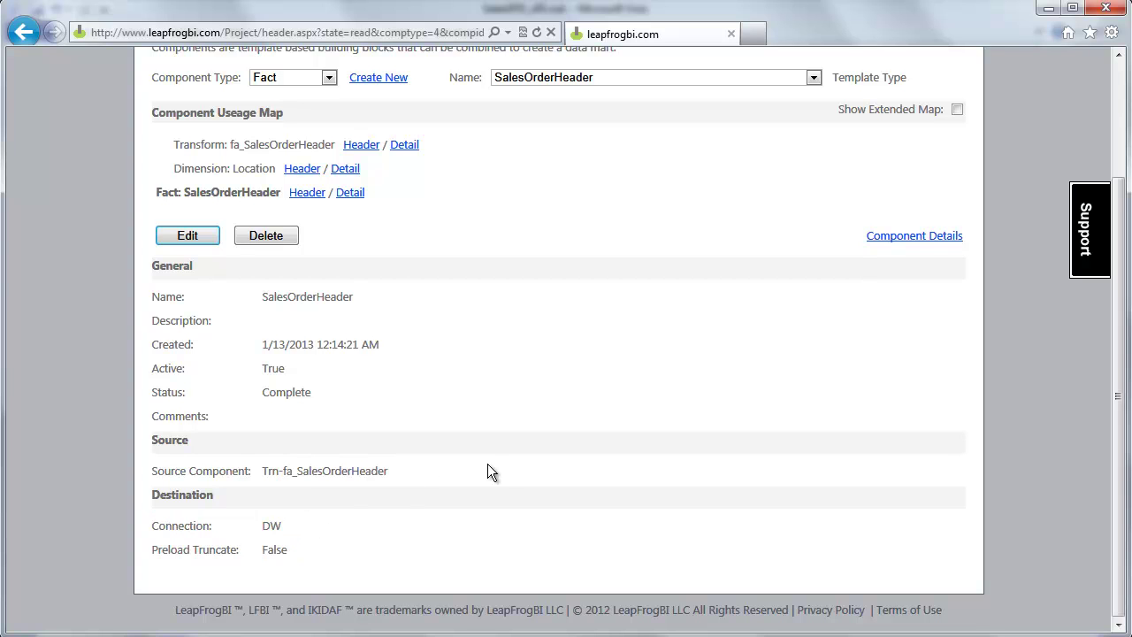
Step: Open the SalesOrderHeader Component Details page and scan its contents
{"action": "left_click", "coordinate": [911, 236]}
{"action": "scroll", "coordinate": [885, 390], "scroll_direction": "down", "scroll_amount": 2}
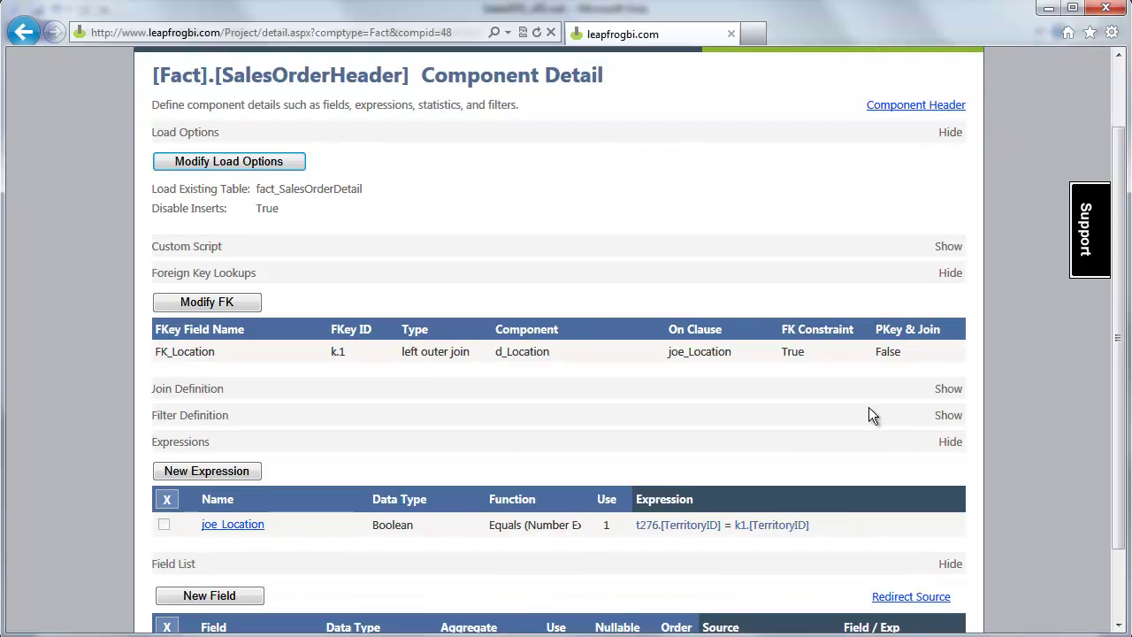
{"action": "scroll", "coordinate": [869, 411], "scroll_direction": "up", "scroll_amount": 2}
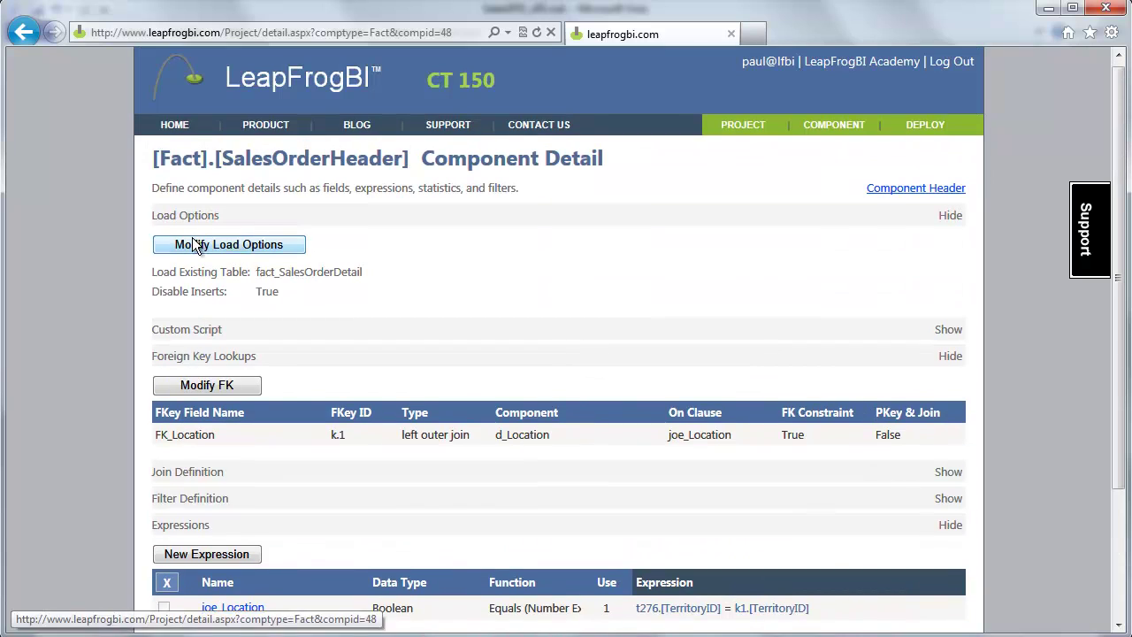
Step: Check the Load Options' existing table name fact_SalesOrderDetail and cancel without changes
{"action": "left_click", "coordinate": [249, 245]}
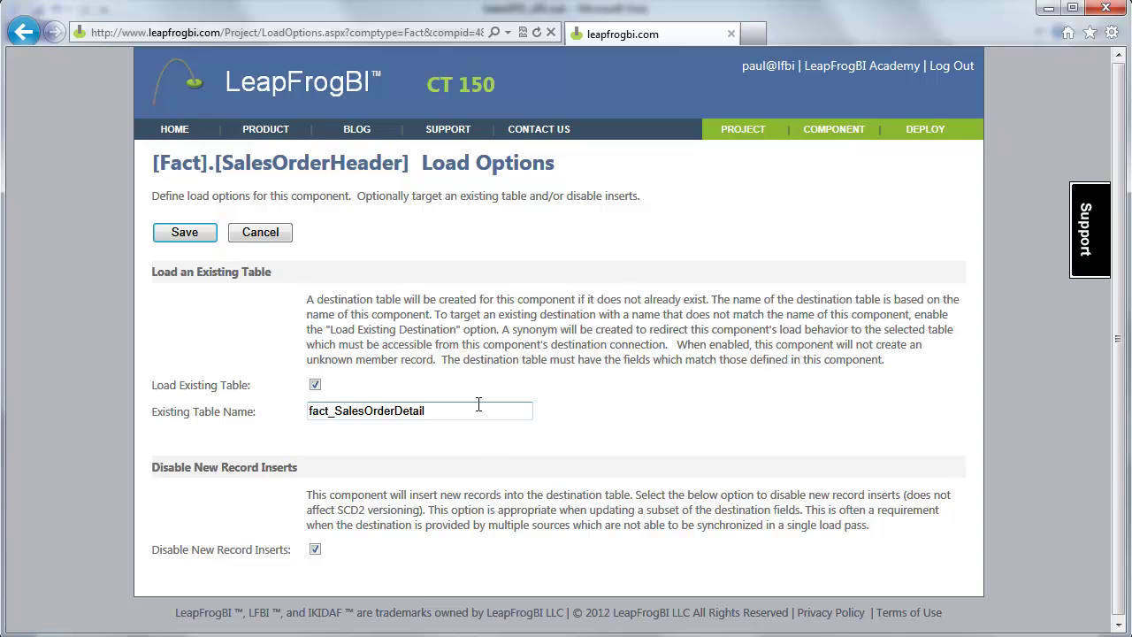
{"action": "mouse_move", "coordinate": [478, 405]}
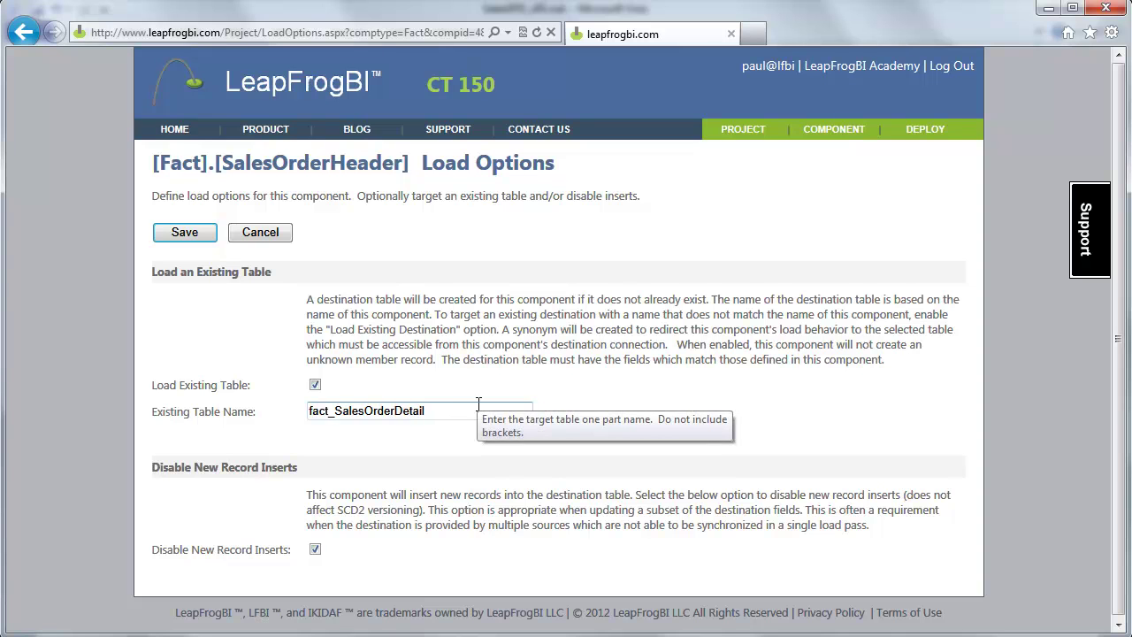
{"action": "left_click", "coordinate": [479, 404]}
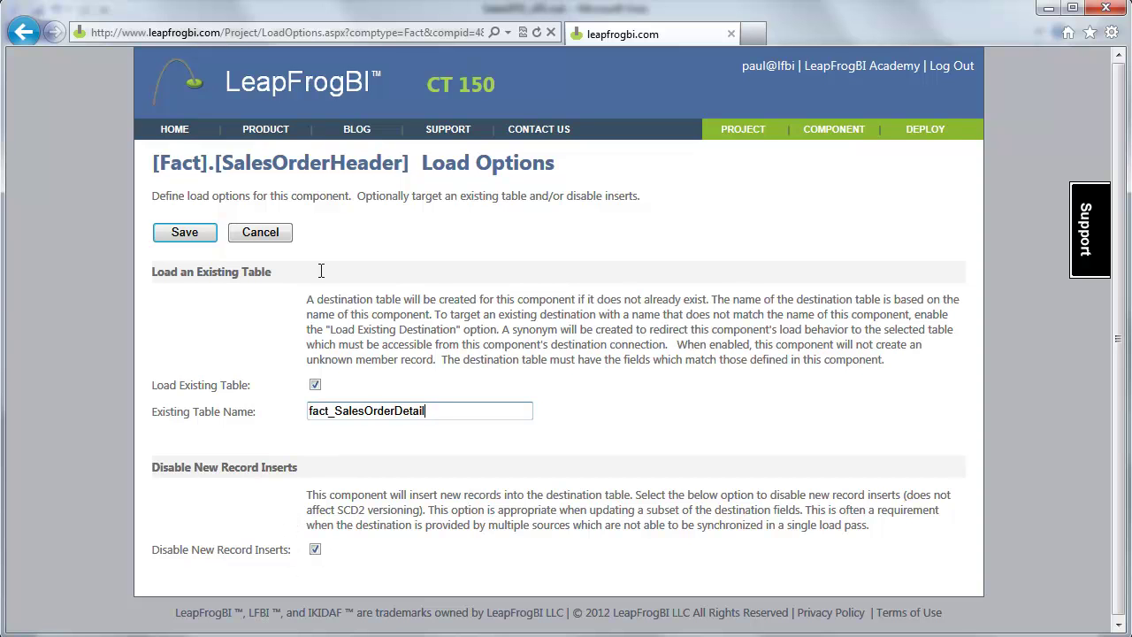
{"action": "left_click", "coordinate": [260, 232]}
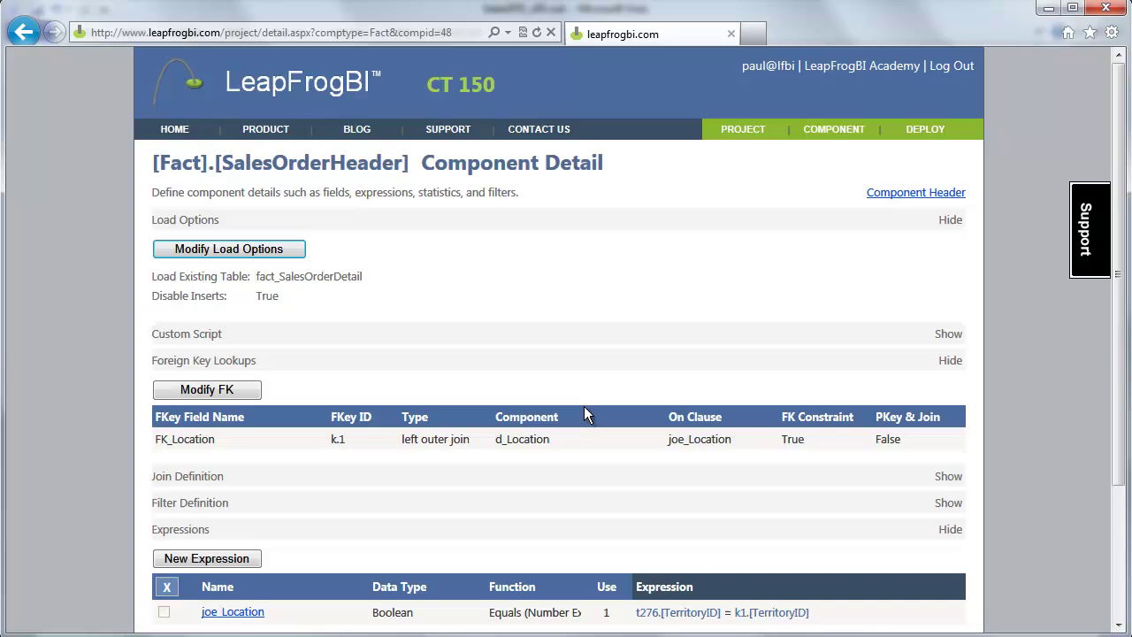
{"action": "scroll", "coordinate": [584, 406], "scroll_direction": "down", "scroll_amount": 3}
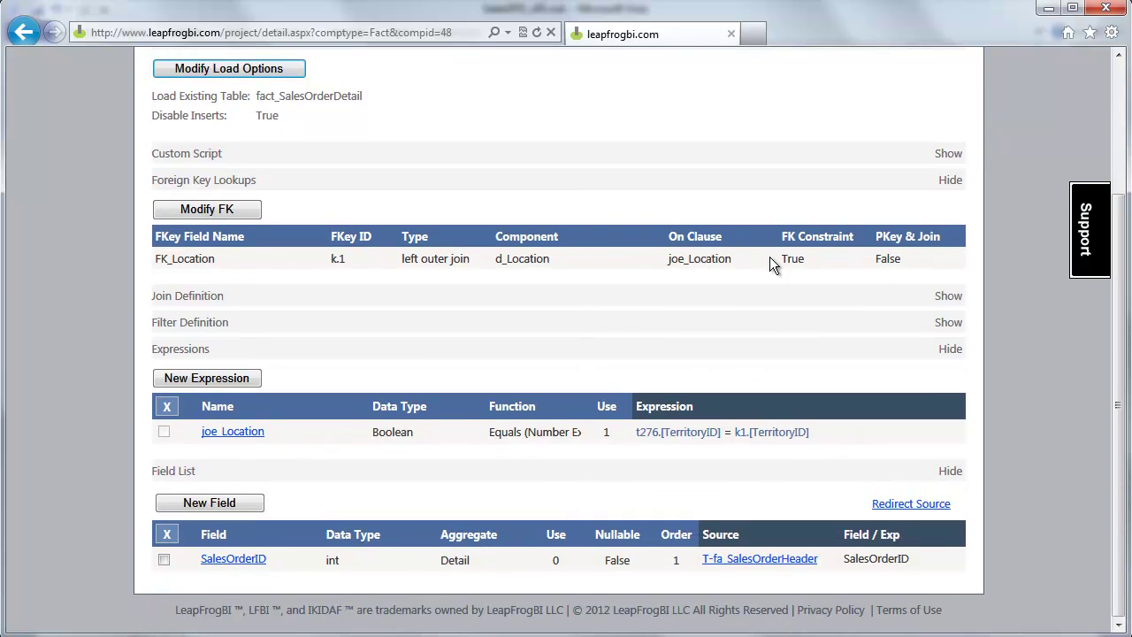
Step: Open the foreign key lookups, review FK_Location's settings, and finish with Done
{"action": "left_click", "coordinate": [221, 209]}
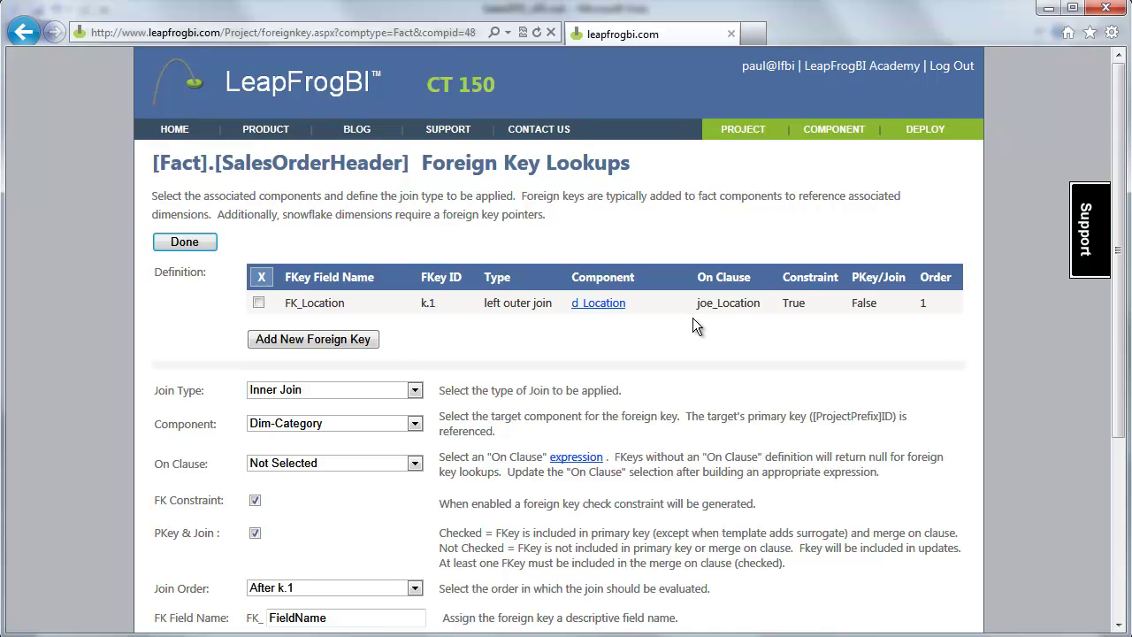
{"action": "left_click", "coordinate": [606, 306]}
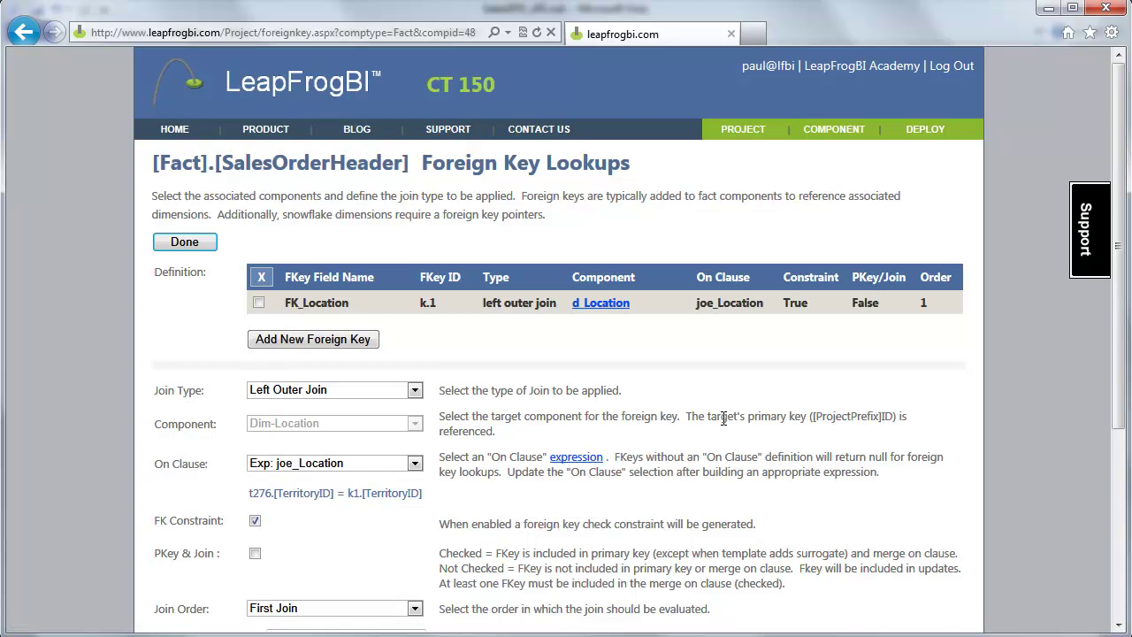
{"action": "scroll", "coordinate": [724, 417], "scroll_direction": "down", "scroll_amount": 3}
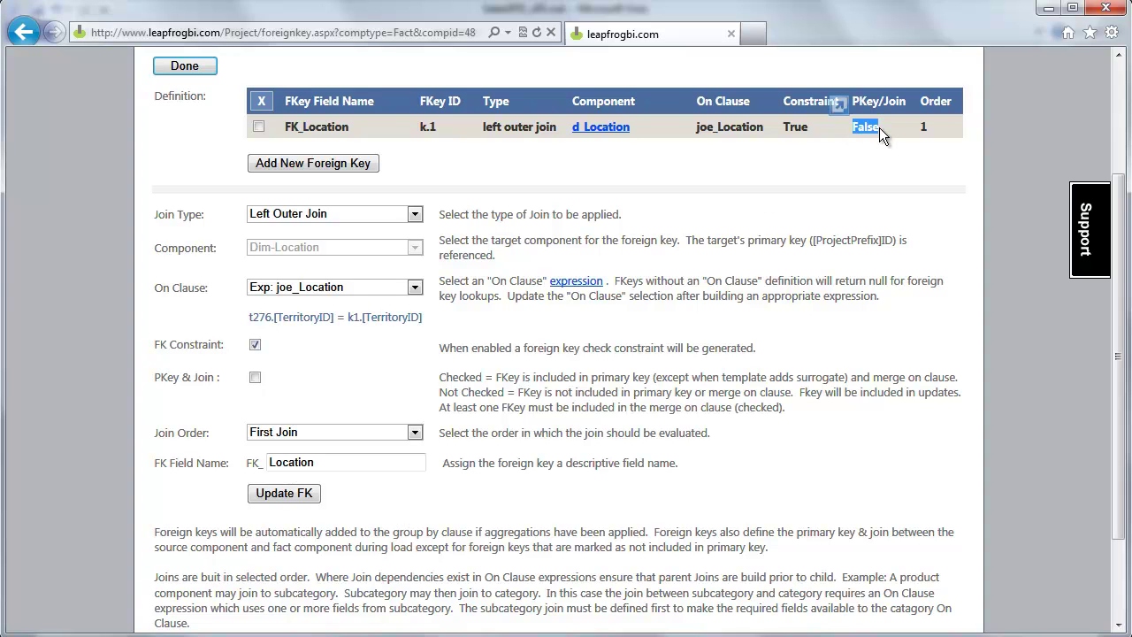
{"action": "left_click", "coordinate": [192, 71]}
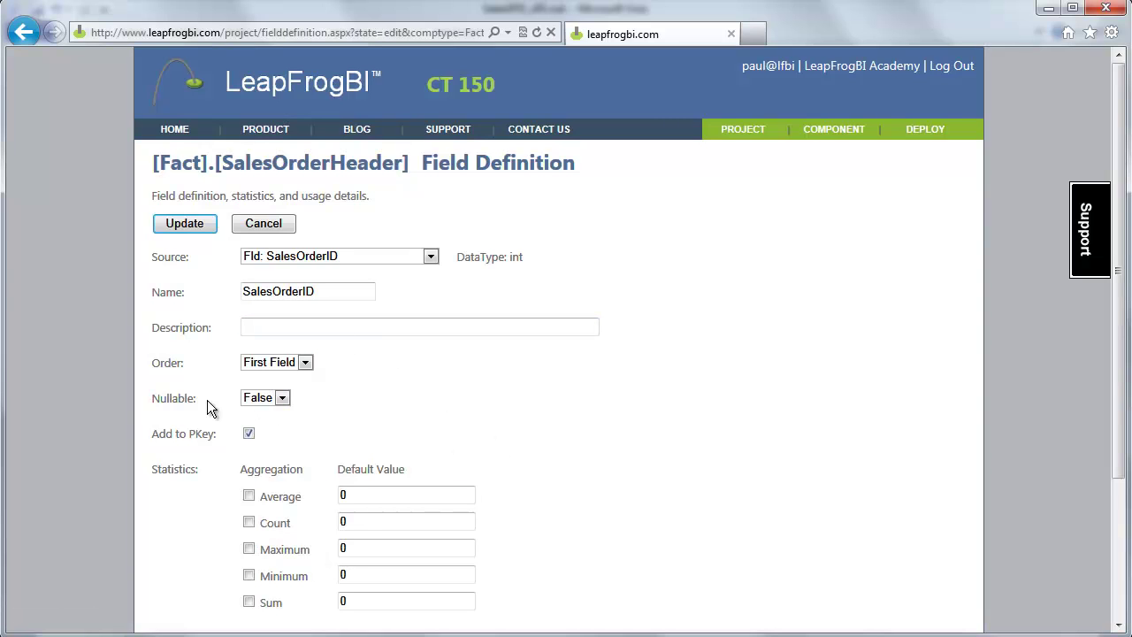
Step: Review the Nullable and Add to PKey options, the fact_SalesOrderDetail table name and FK_Location row
{"action": "double_click", "coordinate": [169, 404]}
{"action": "left_click_drag", "start_coordinate": [152, 434], "coordinate": [188, 433]}
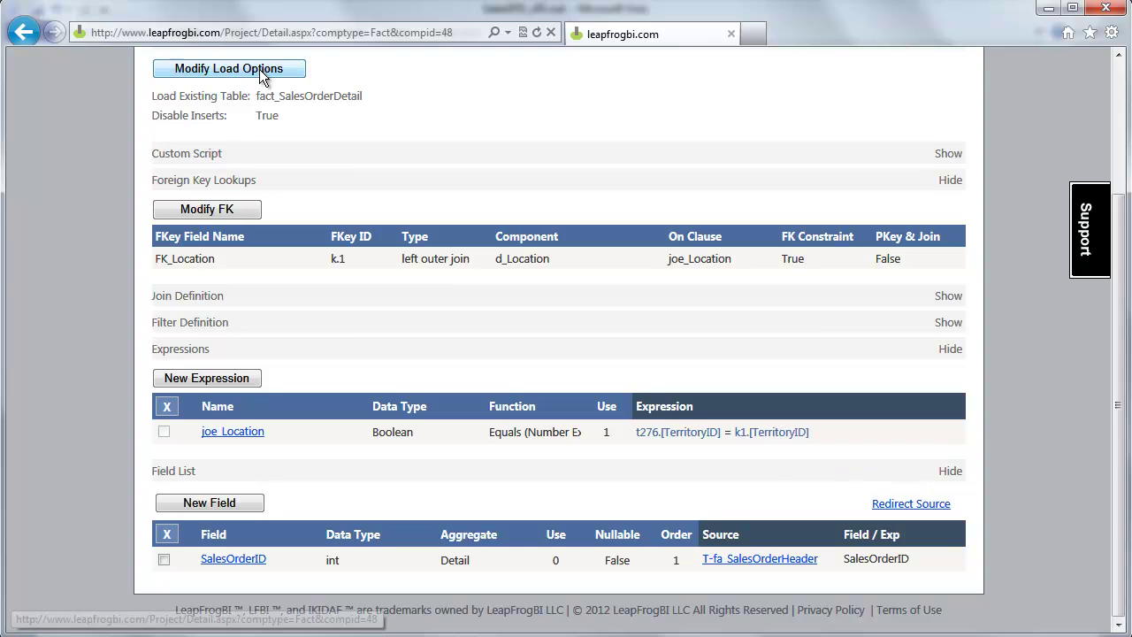
{"action": "left_click_drag", "start_coordinate": [254, 95], "coordinate": [412, 94]}
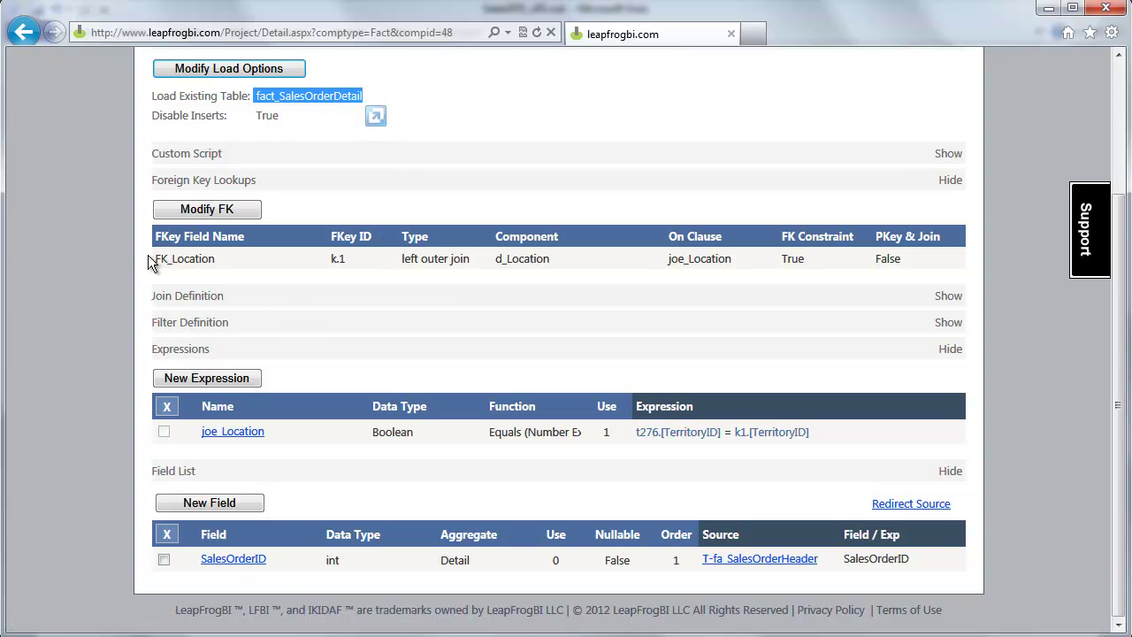
{"action": "left_click_drag", "start_coordinate": [155, 263], "coordinate": [902, 270]}
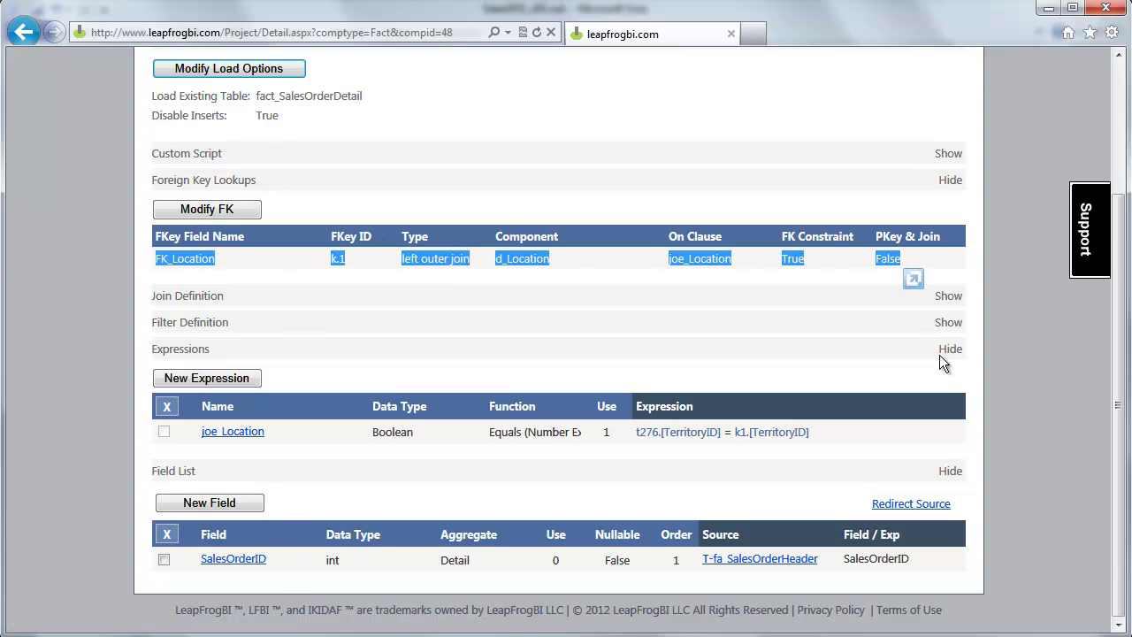
Step: Return to the SalesOrderHeader fact's Component Header page
{"action": "left_click", "coordinate": [796, 106]}
{"action": "scroll", "coordinate": [792, 112], "scroll_direction": "up", "scroll_amount": 3}
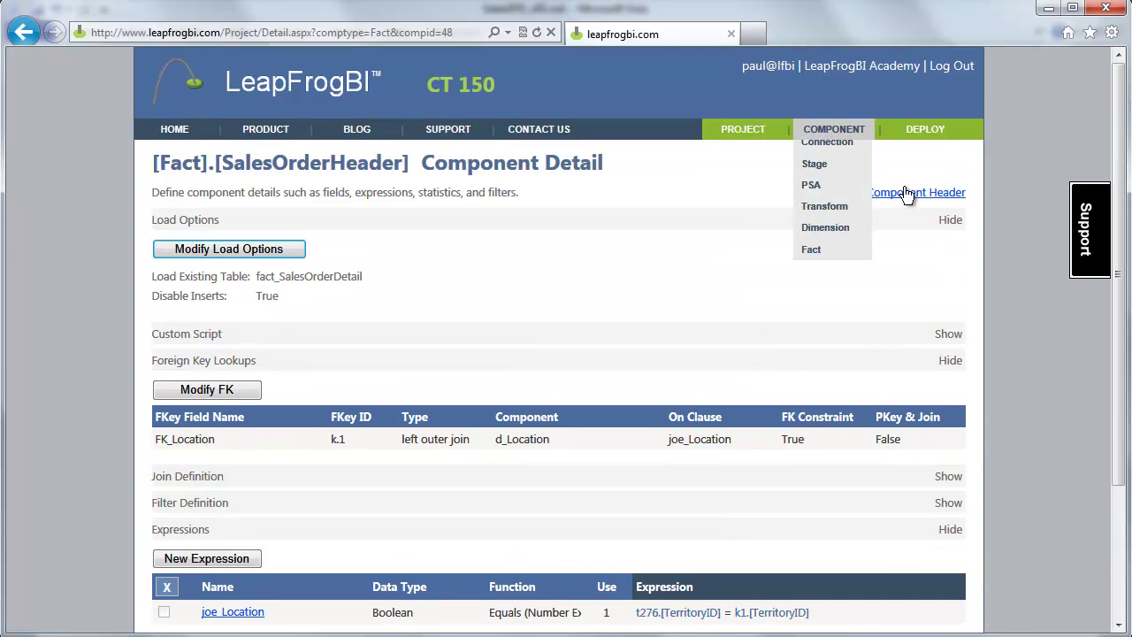
{"action": "left_click", "coordinate": [933, 203]}
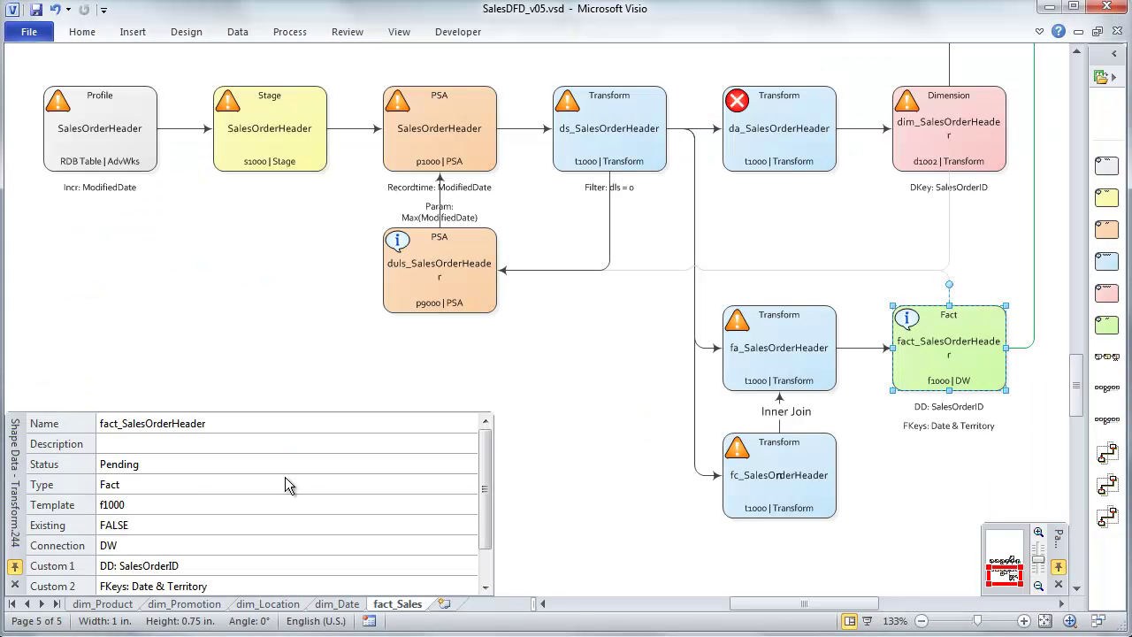
Step: Change fact_SalesOrderHeader's Status from Pending to Created and close the Shape Data window
{"action": "left_click", "coordinate": [175, 461]}
{"action": "left_click", "coordinate": [144, 489]}
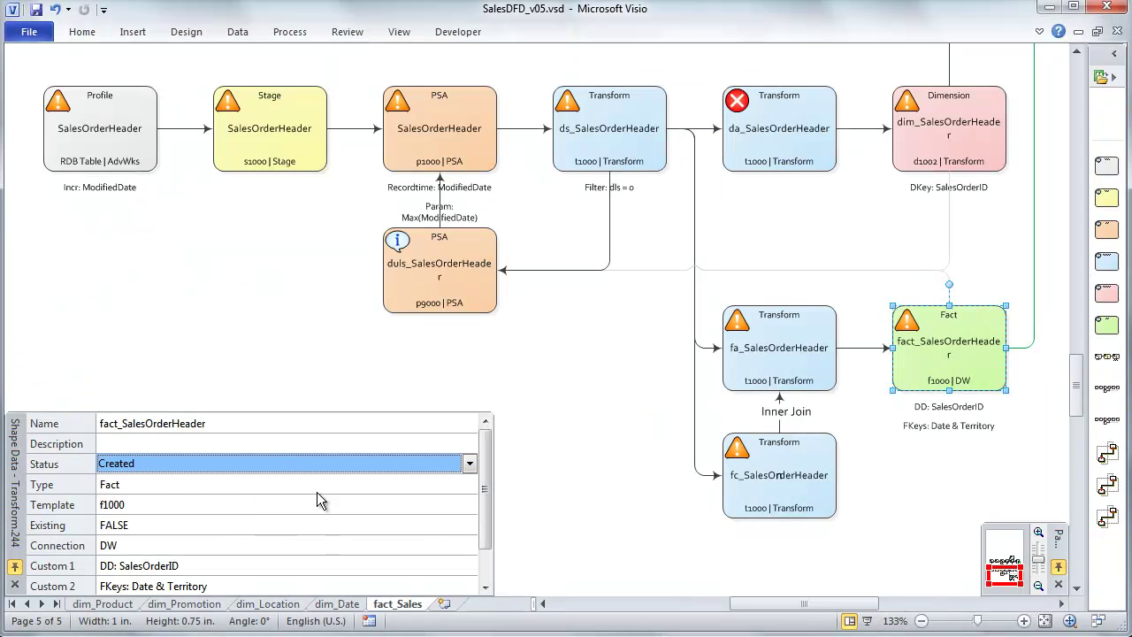
{"action": "left_click", "coordinate": [535, 488]}
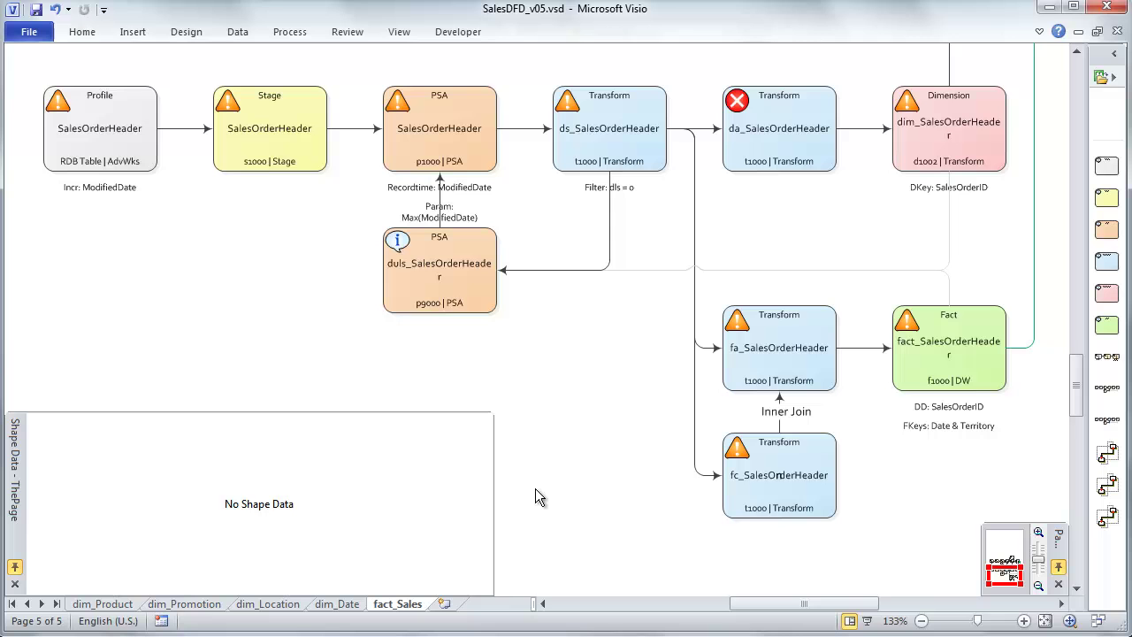
{"action": "left_click", "coordinate": [15, 584]}
{"action": "scroll", "coordinate": [1075, 385], "scroll_direction": "up", "scroll_amount": 1}
{"action": "scroll", "coordinate": [1075, 385], "scroll_direction": "up", "scroll_amount": 5}
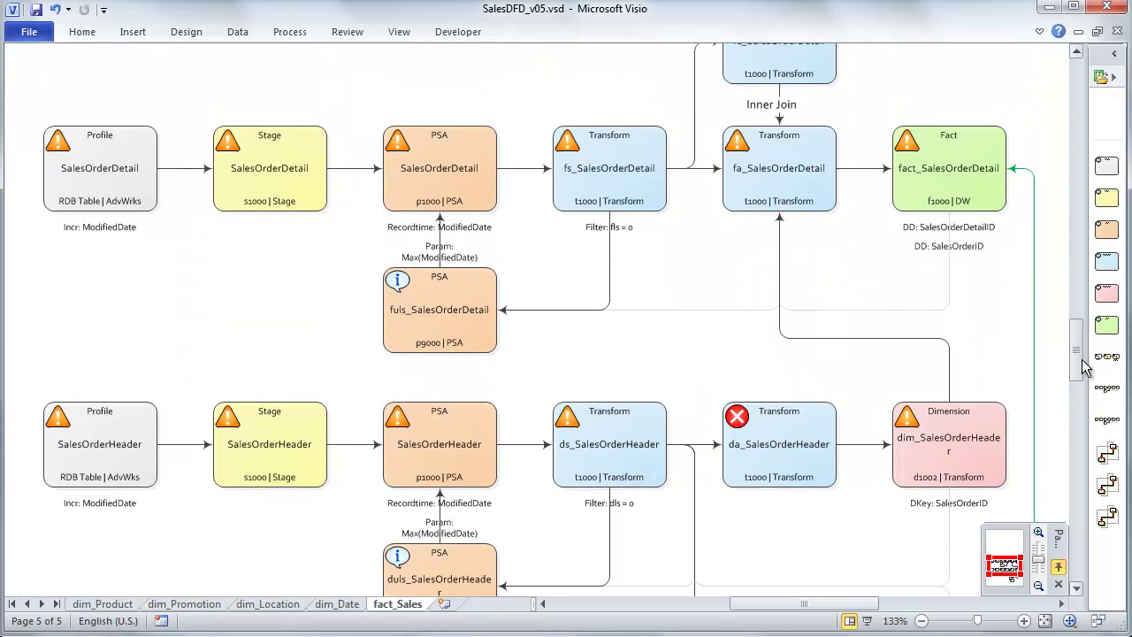